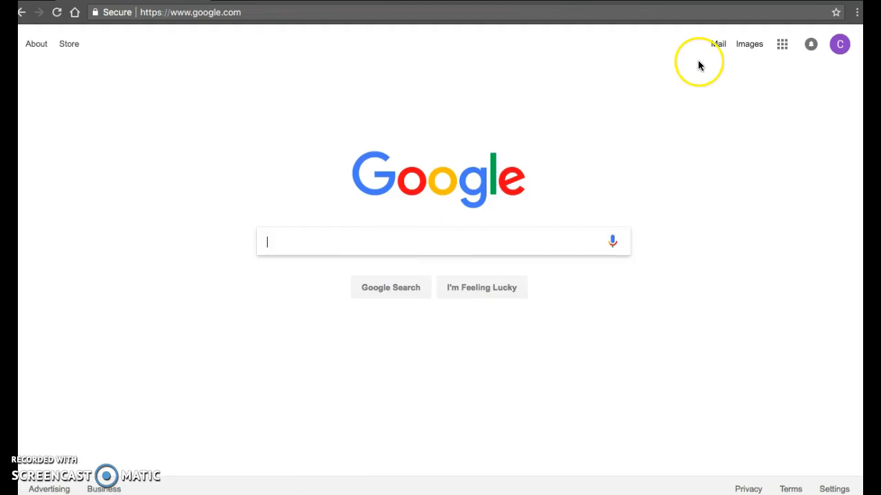
# - Go to Google Drive from the Google apps grid on the Google home page
pyautogui.click(783, 46)
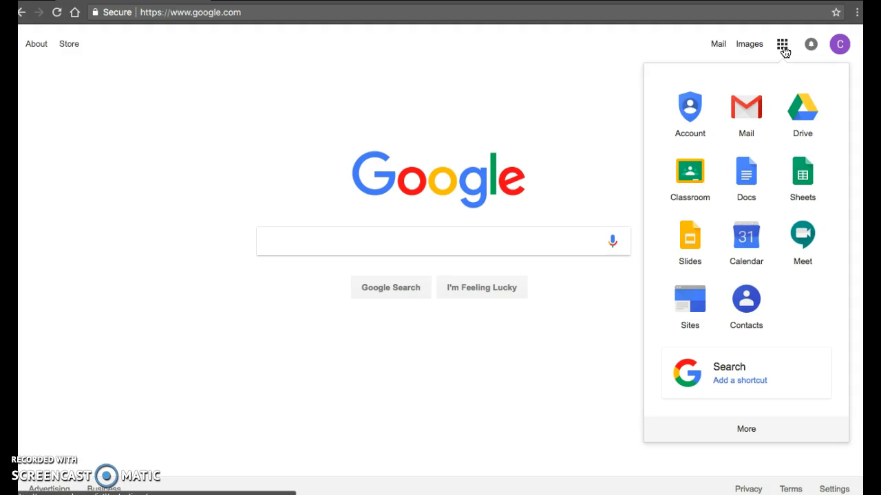
pyautogui.click(802, 117)
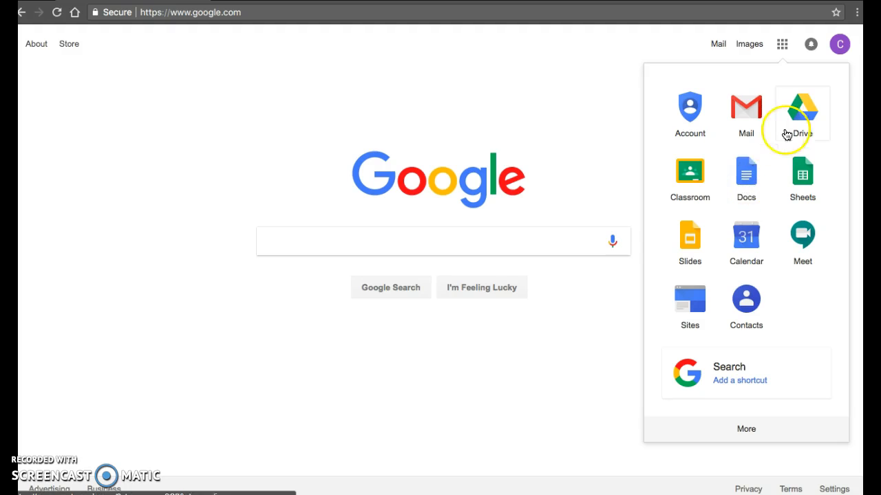
# - Go to Google Drive and open the empty Classroom Organization folder in My Drive
pyautogui.click(803, 117)
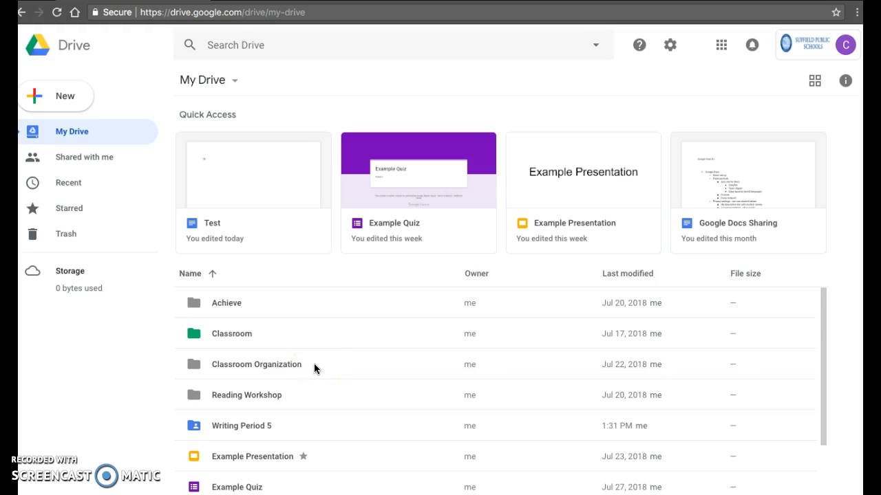
pyautogui.click(278, 367)
pyautogui.click(260, 364)
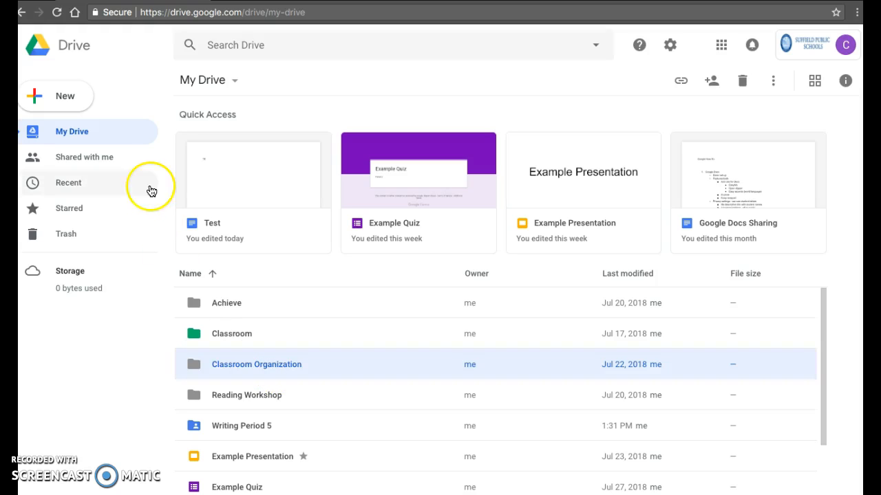
pyautogui.click(71, 101)
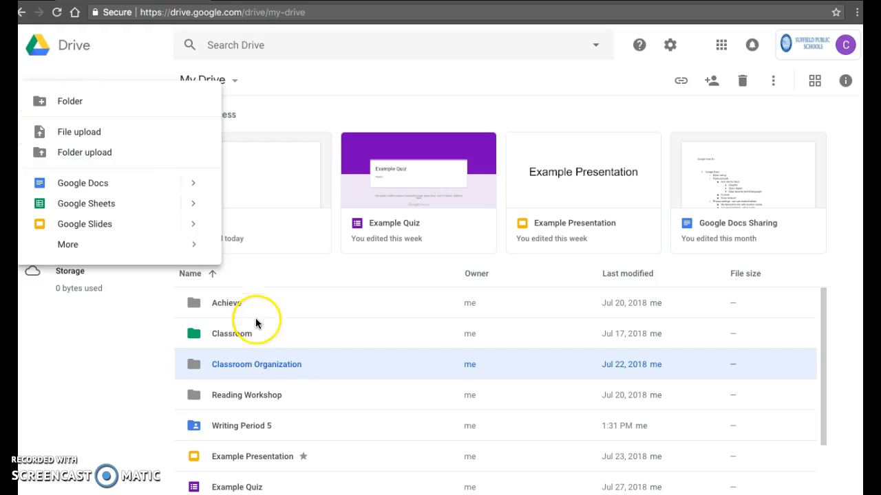
pyautogui.click(278, 363)
pyautogui.doubleClick(278, 363)
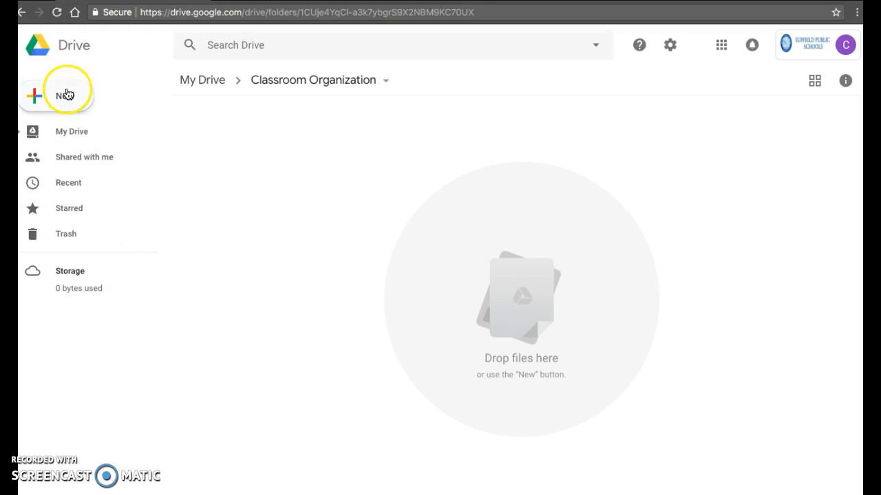
# - Create a blank Google Docs document inside Classroom Organization with New > Google Docs
pyautogui.click(36, 93)
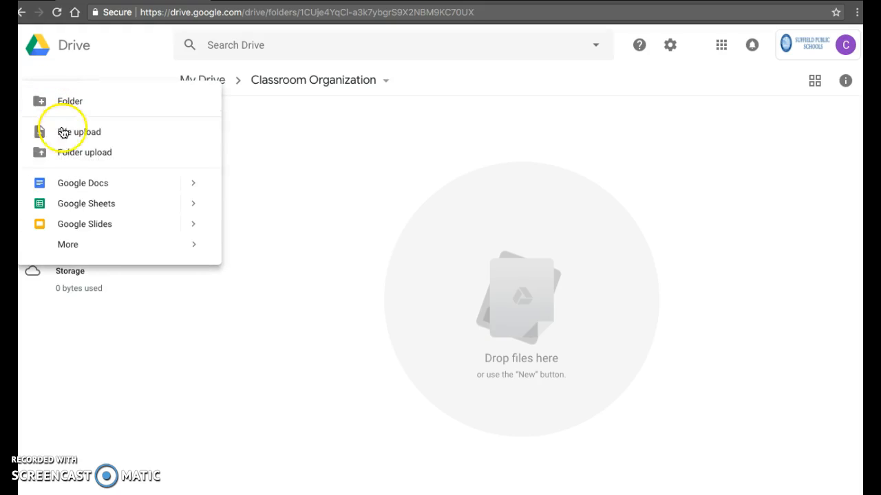
pyautogui.click(77, 186)
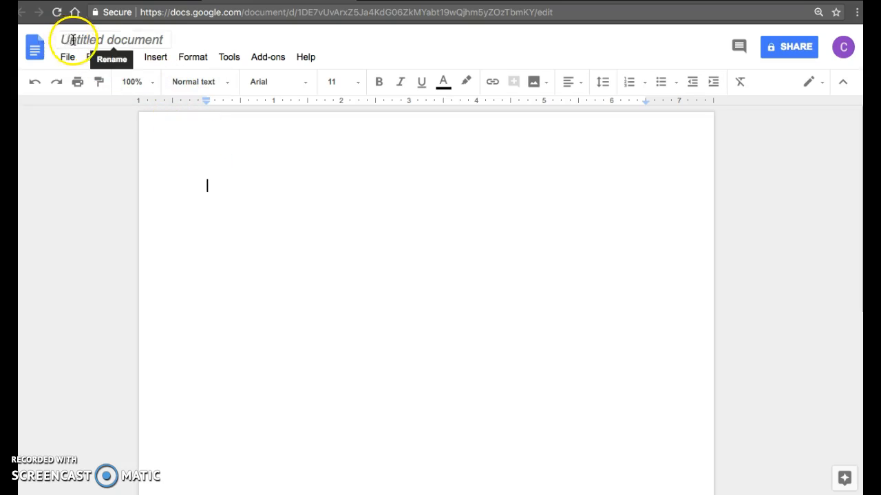
# - Change the 'Untitled document' title to 'Class List'
pyautogui.click(149, 40)
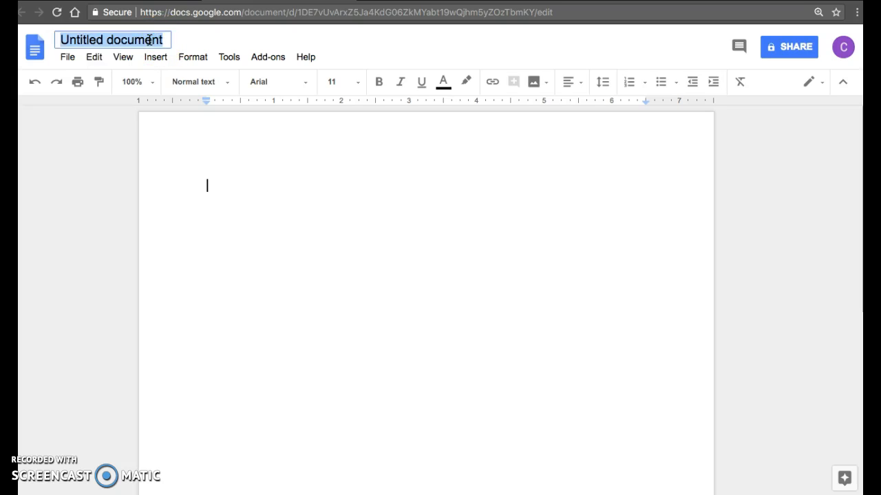
pyautogui.write('Class List')
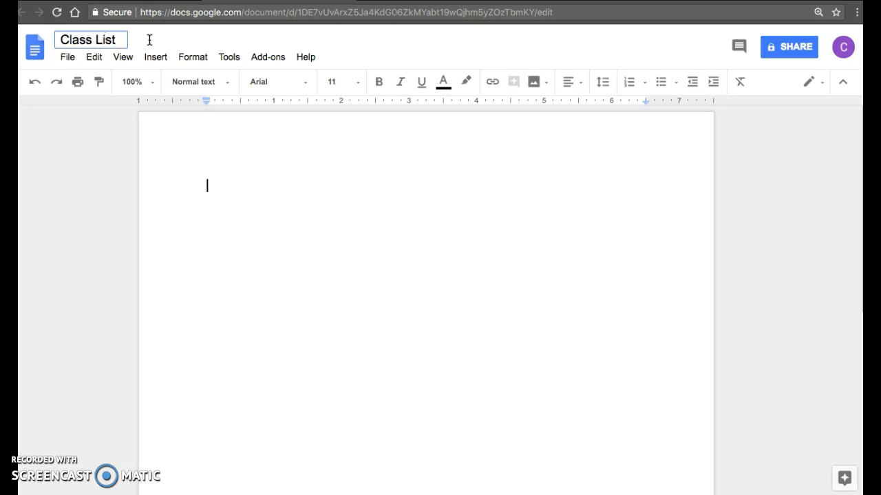
pyautogui.press('BackSpace')
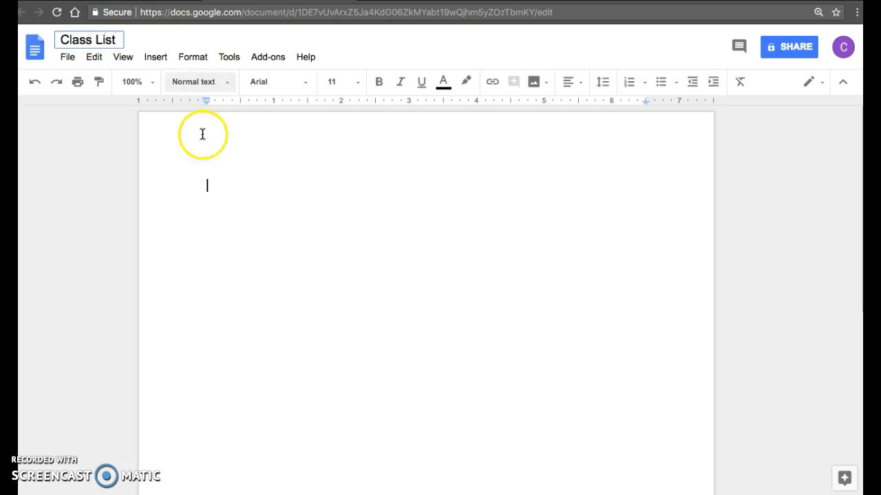
pyautogui.click(204, 161)
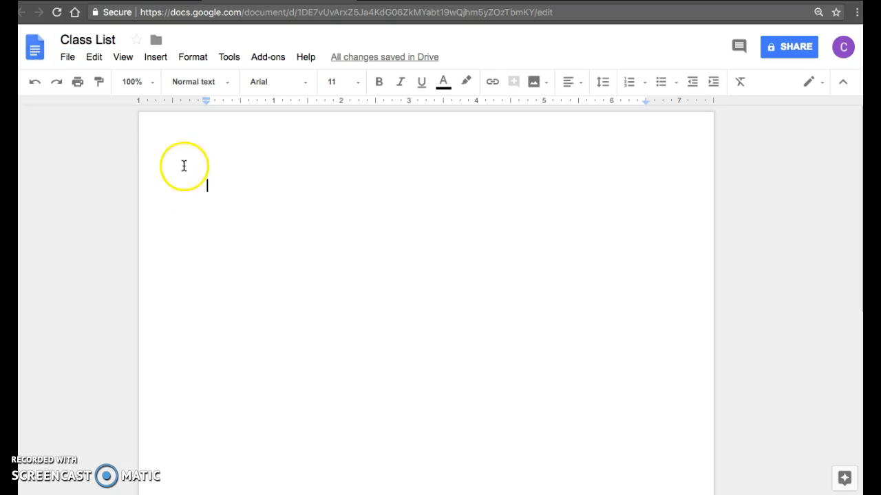
# - Star the Class List document and view its My Drive location without moving it
pyautogui.click(138, 43)
pyautogui.click(157, 43)
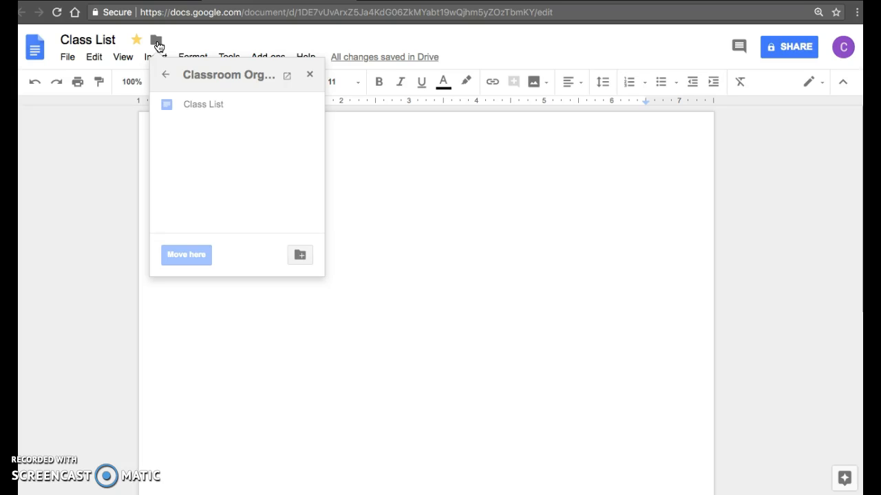
pyautogui.click(167, 80)
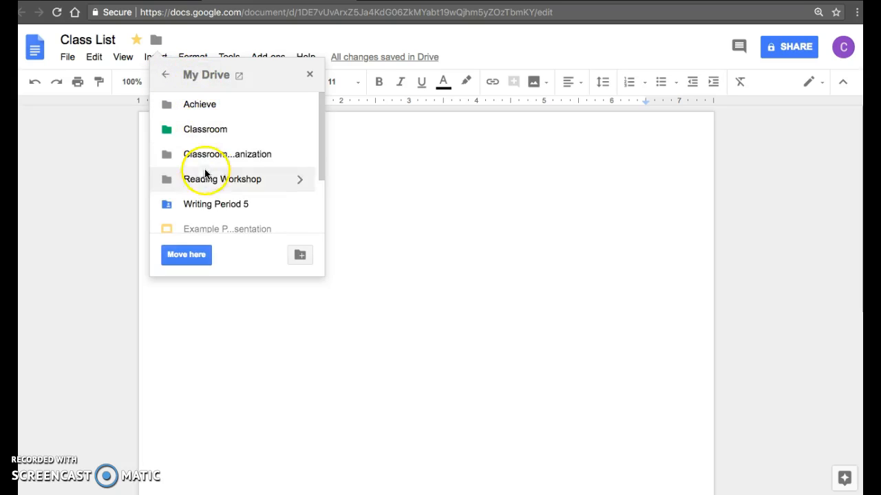
pyautogui.scroll(-2, 207, 206)
pyautogui.scroll(2, 206, 205)
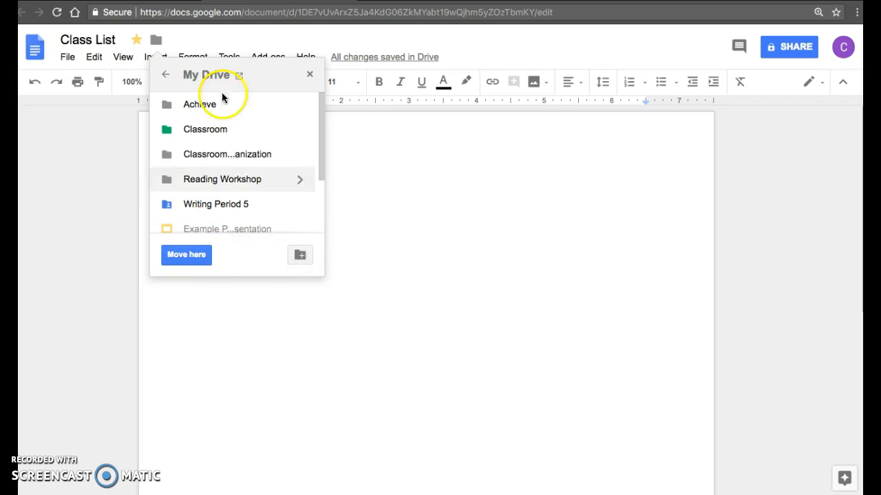
pyautogui.click(309, 76)
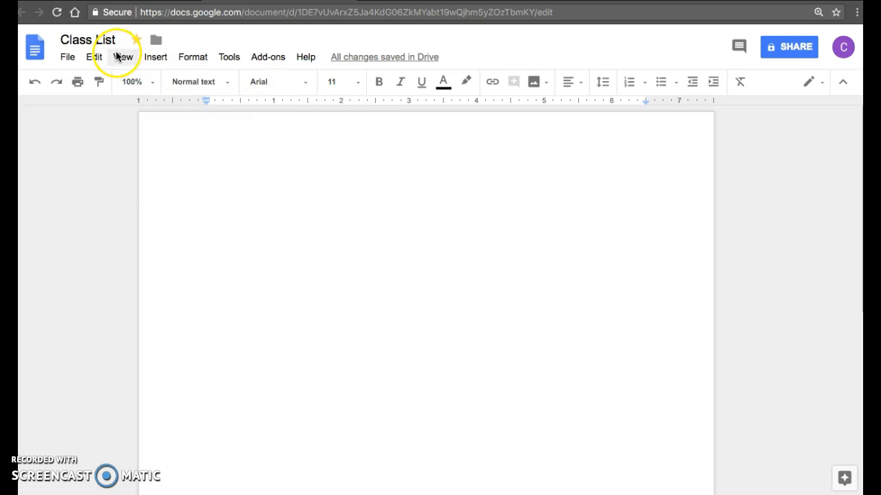
# - Type the heading 'Class List 2018-2019' and make it centred, bold and underlined
pyautogui.click(261, 207)
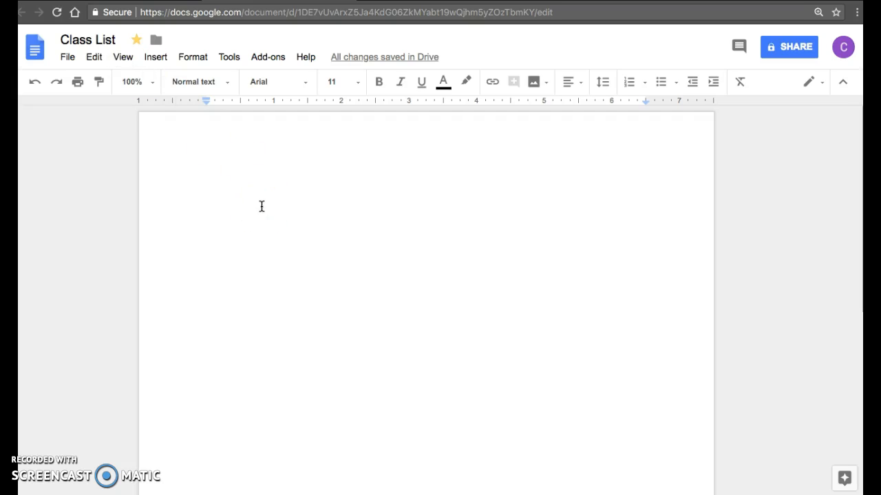
pyautogui.write('Class L')
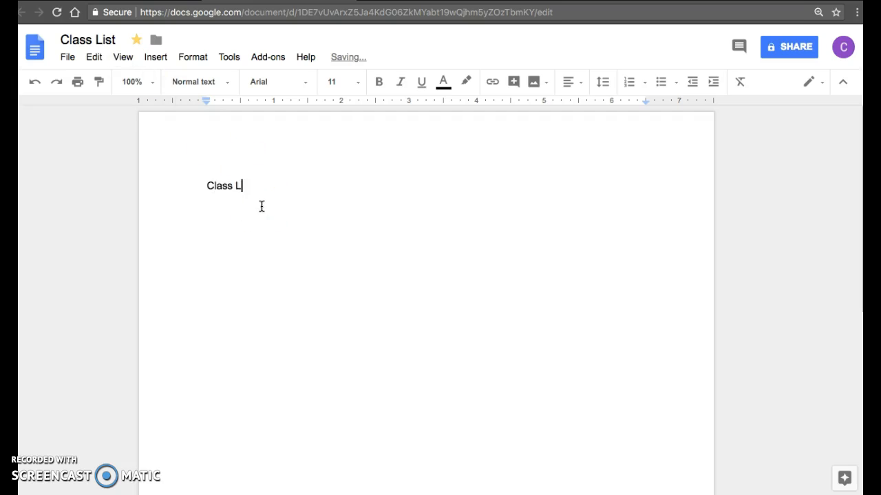
pyautogui.write('ist 2018-2019')
pyautogui.press('Return')
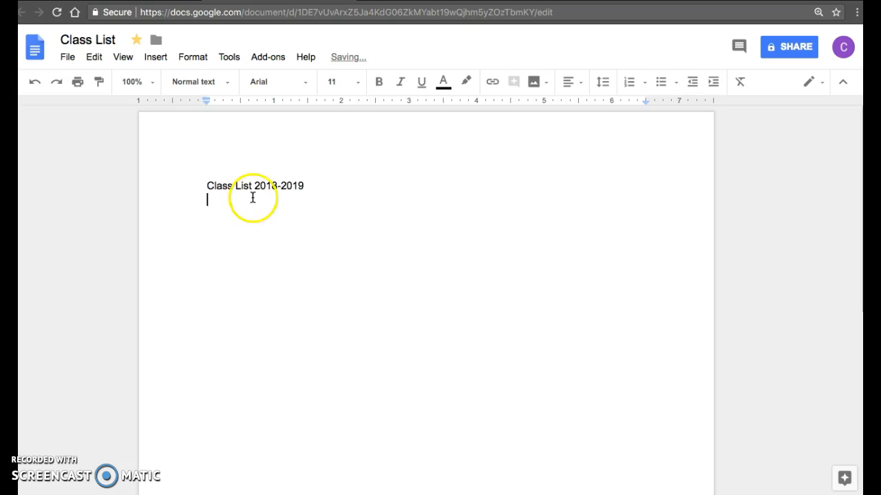
pyautogui.tripleClick(242, 186)
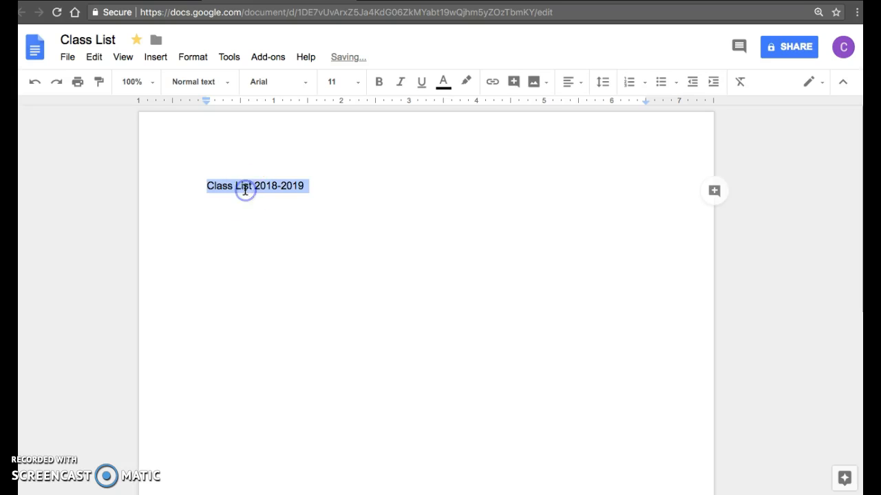
pyautogui.click(568, 83)
pyautogui.click(530, 108)
pyautogui.click(379, 82)
pyautogui.click(421, 83)
pyautogui.click(499, 190)
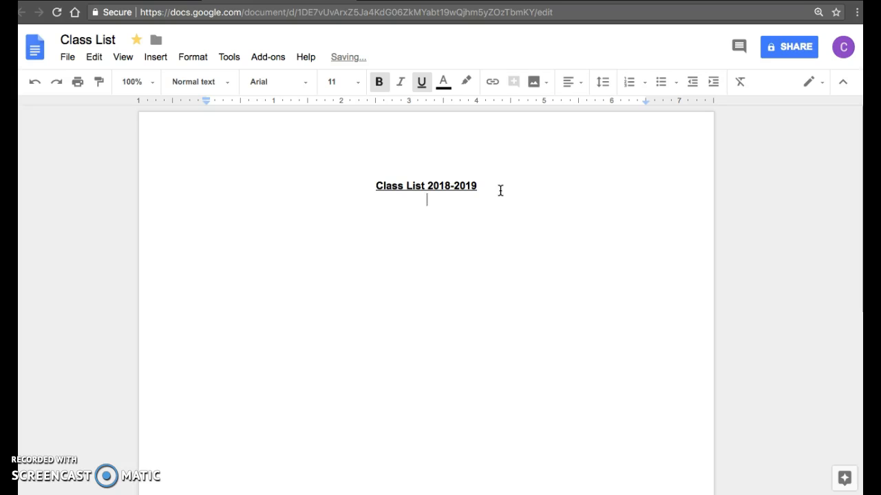
# - Look through the options in the File menu
pyautogui.click(474, 213)
pyautogui.click(426, 342)
pyautogui.click(339, 335)
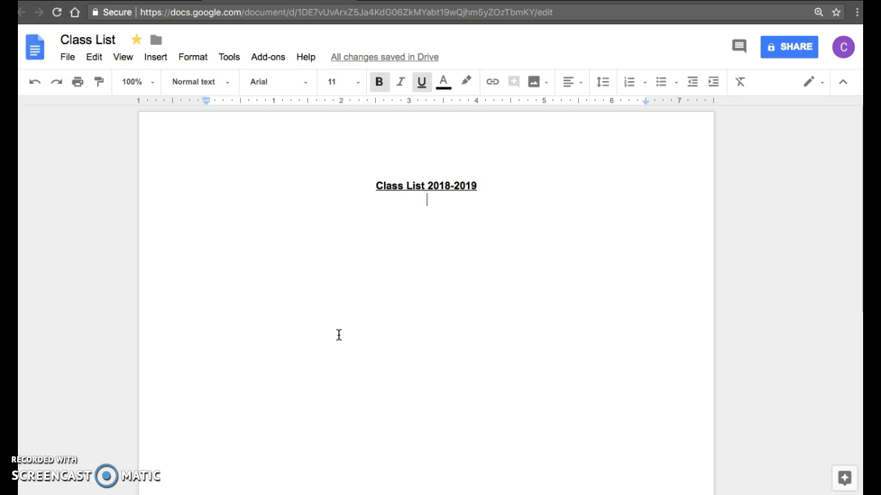
pyautogui.click(67, 58)
pyautogui.click(86, 57)
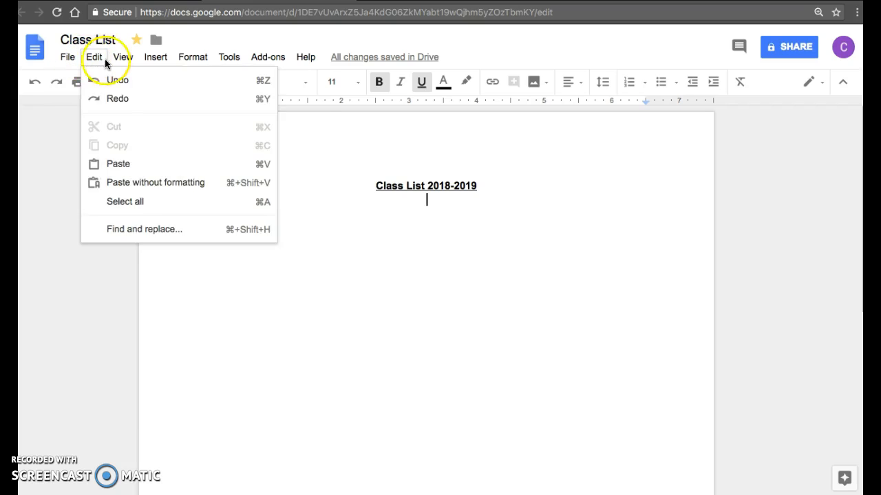
pyautogui.moveTo(146, 61)
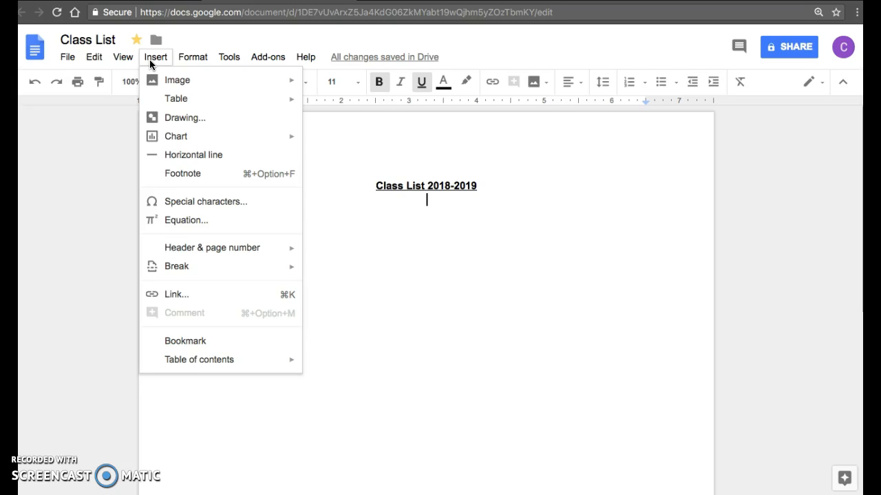
pyautogui.click(186, 57)
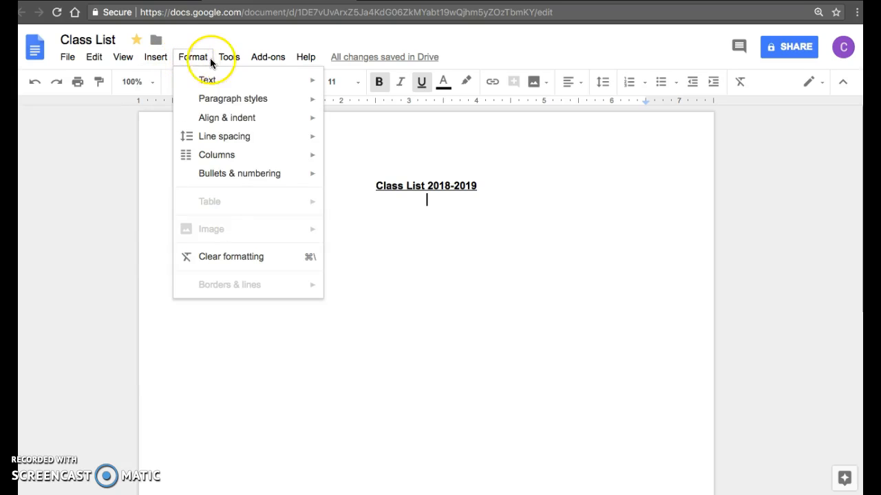
pyautogui.moveTo(222, 58)
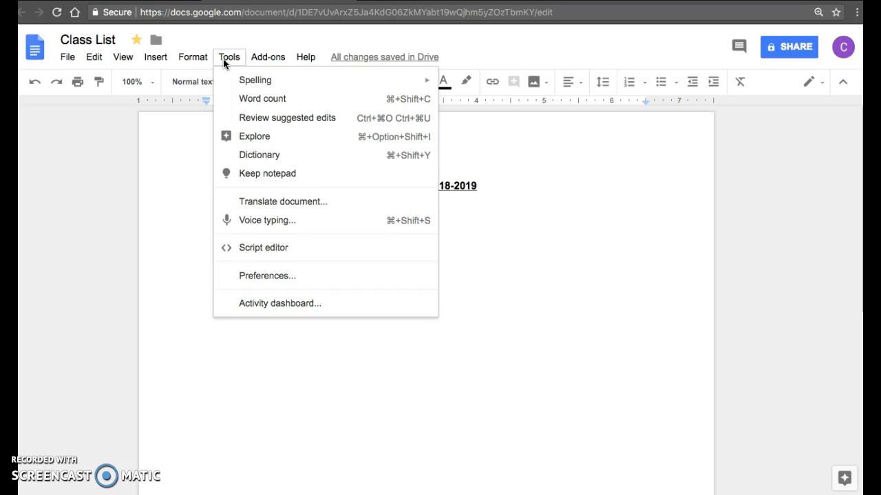
pyautogui.moveTo(257, 88)
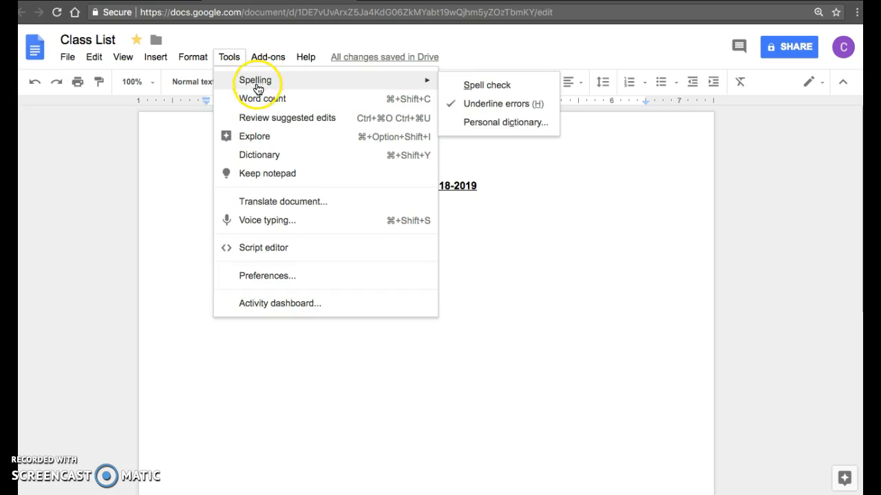
# - Search Explore for 'classroom clipart' and show the image results
pyautogui.click(254, 140)
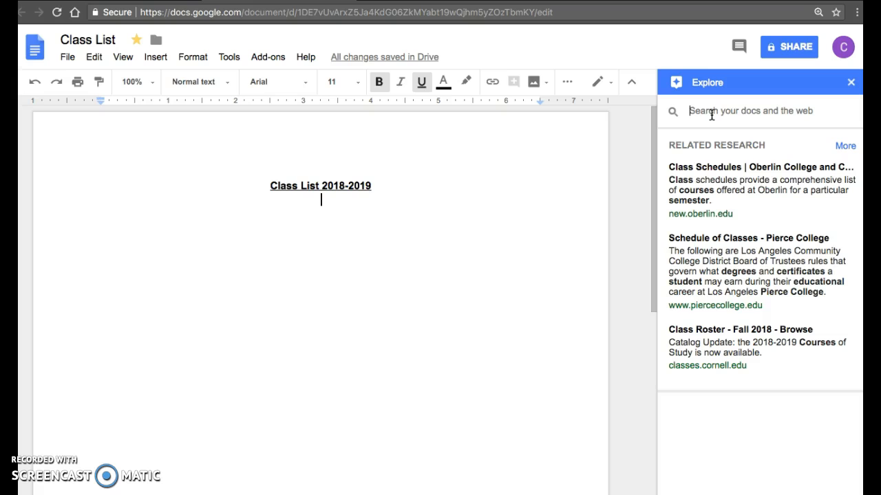
pyautogui.write('cla')
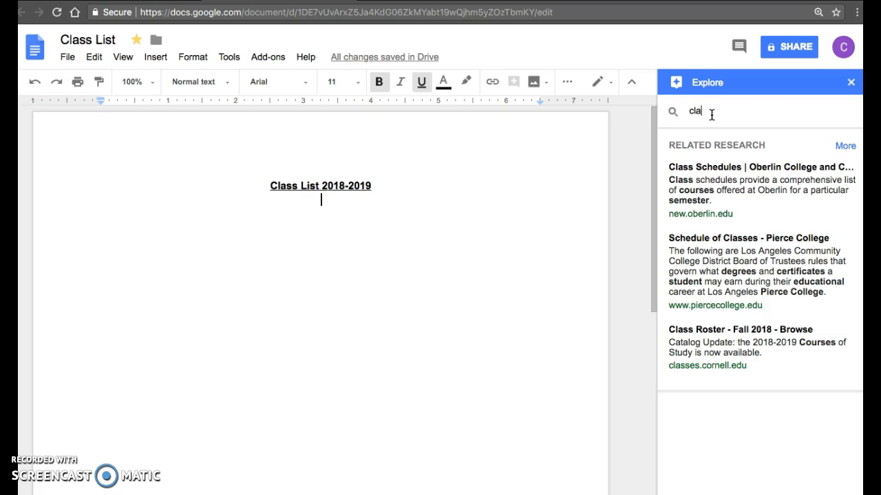
pyautogui.write('ssroom clipart')
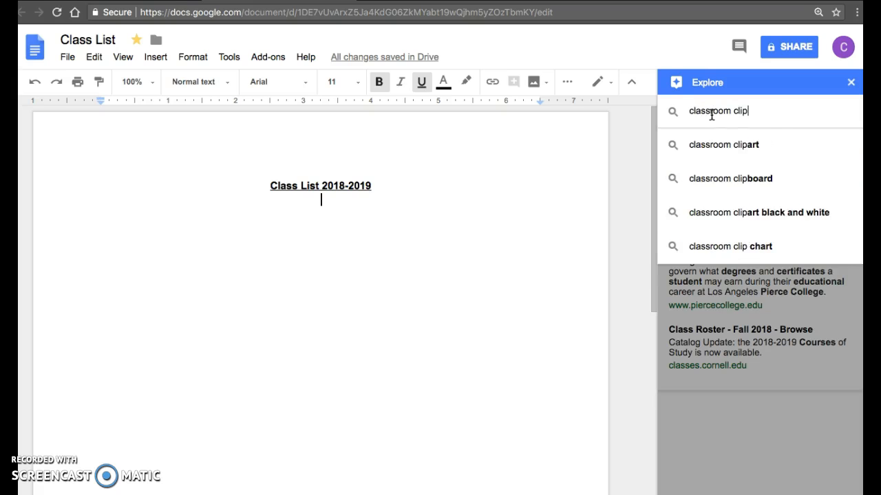
pyautogui.press('Return')
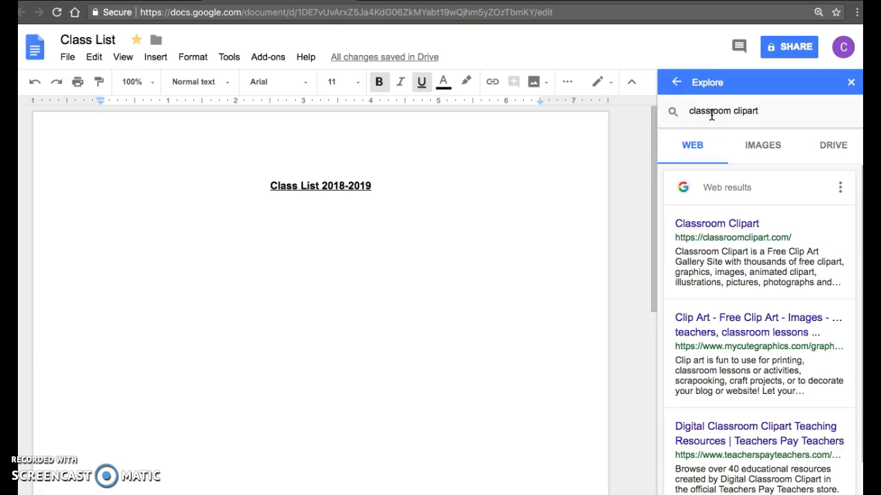
pyautogui.click(764, 146)
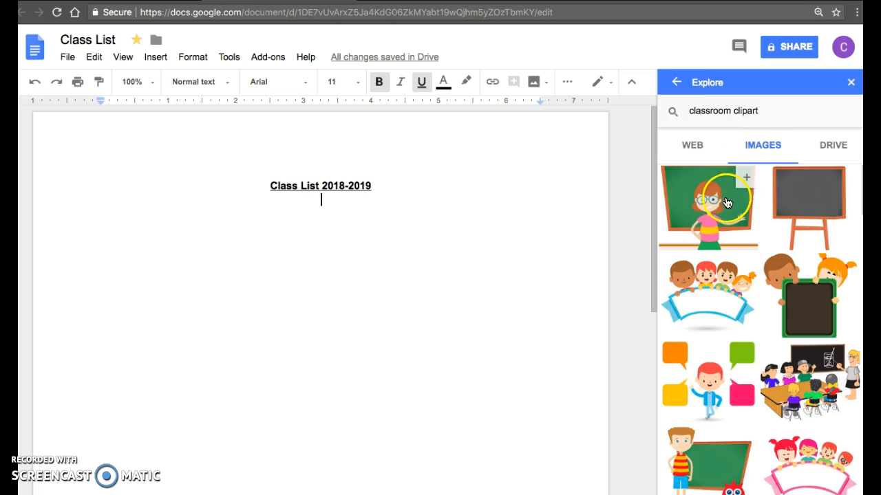
pyautogui.click(411, 334)
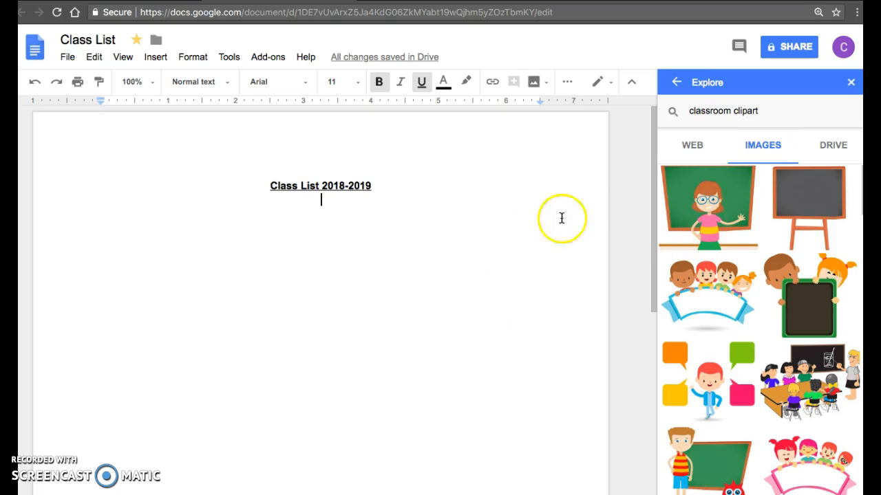
pyautogui.moveTo(697, 206)
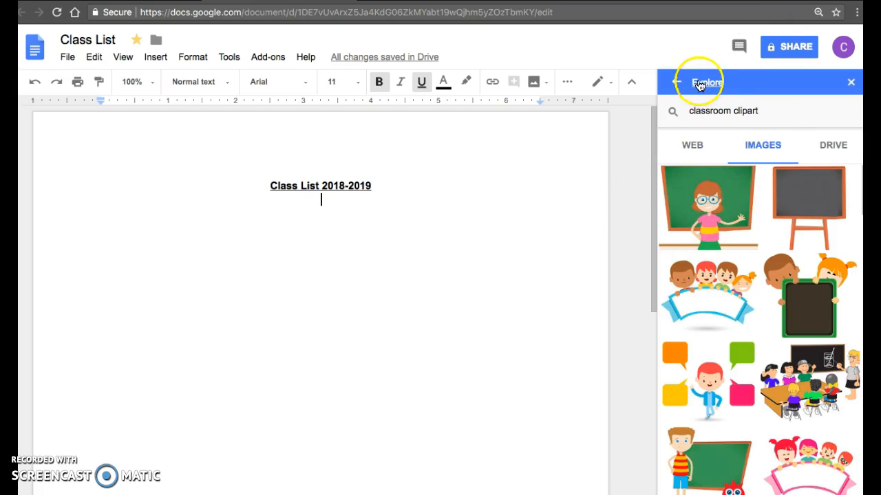
pyautogui.moveTo(803, 183)
pyautogui.moveTo(708, 193)
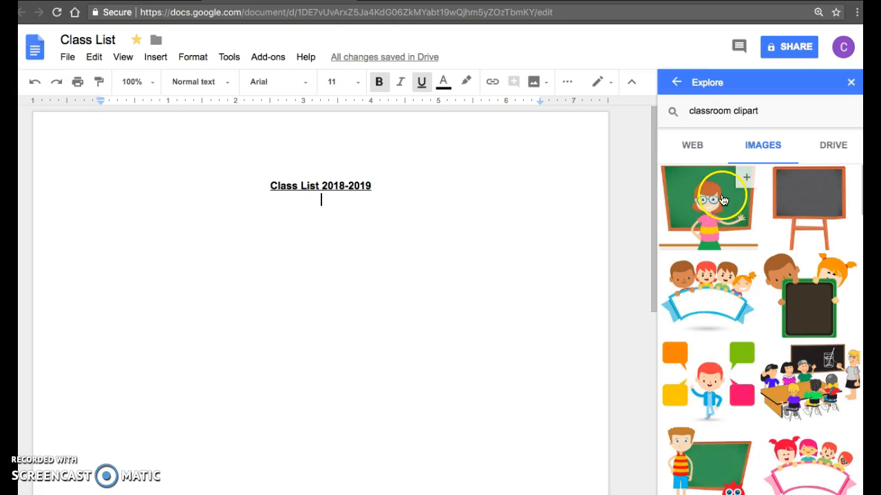
# - Drag the blackboard-on-easel clipart below the heading and shrink it to a small picture
pyautogui.moveTo(810, 201); pyautogui.dragTo(399, 220)
pyautogui.click(429, 326)
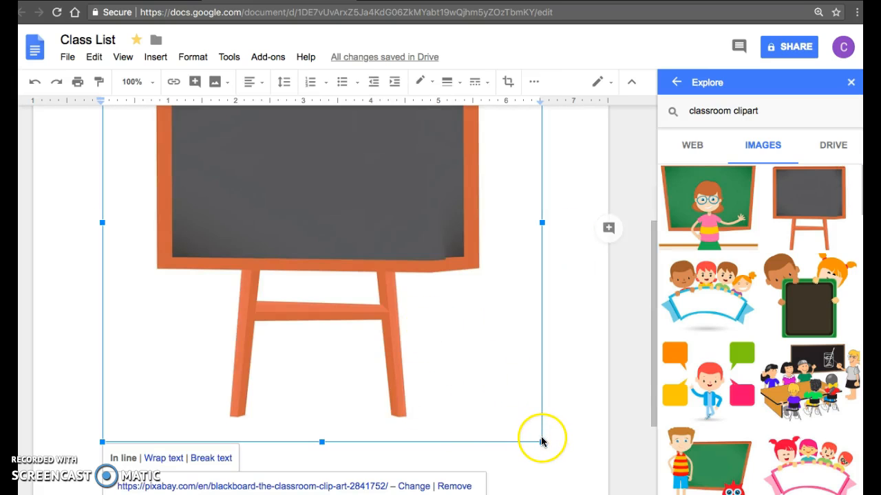
pyautogui.scroll(5, 569, 321)
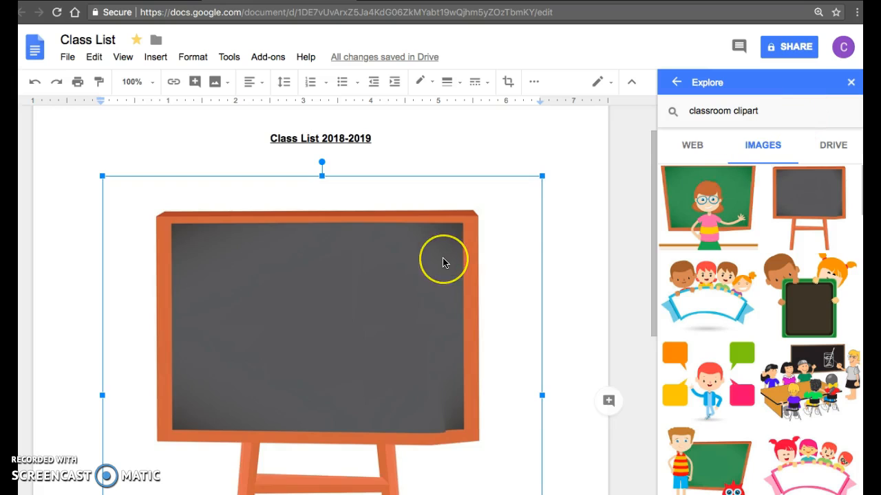
pyautogui.scroll(-5, 443, 259)
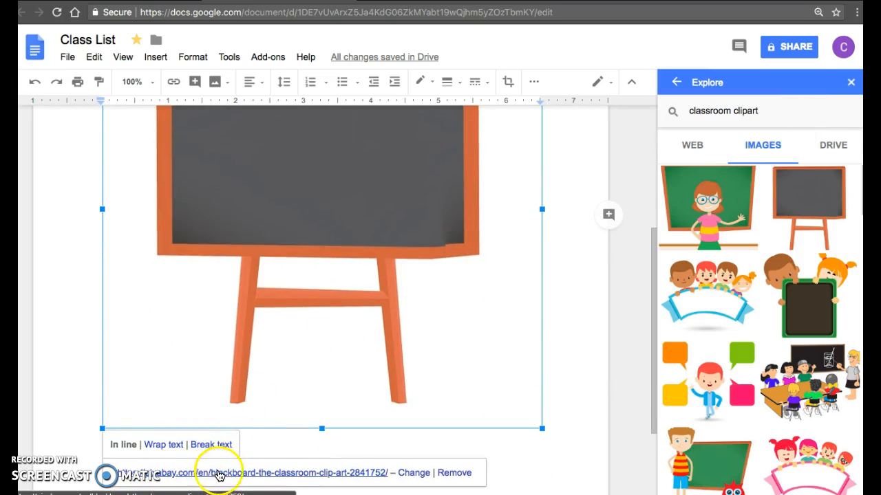
pyautogui.moveTo(542, 429); pyautogui.dragTo(299, 142)
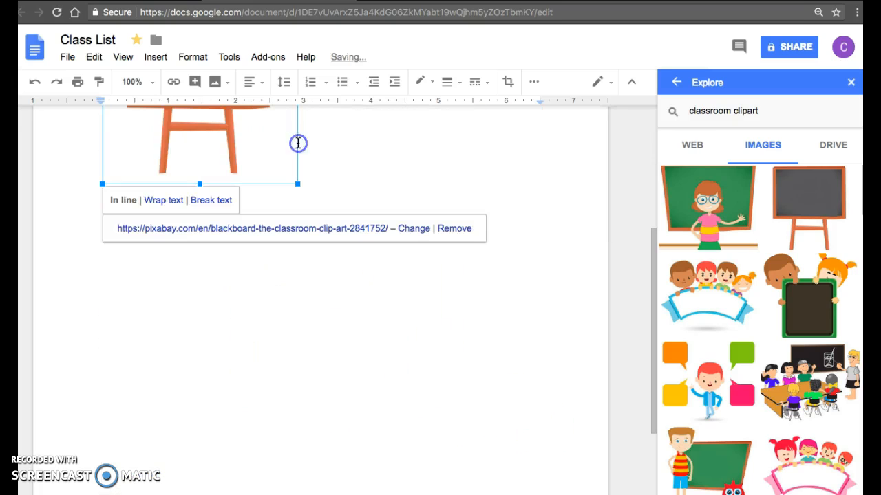
pyautogui.scroll(3, 300, 143)
pyautogui.moveTo(297, 224); pyautogui.dragTo(234, 300)
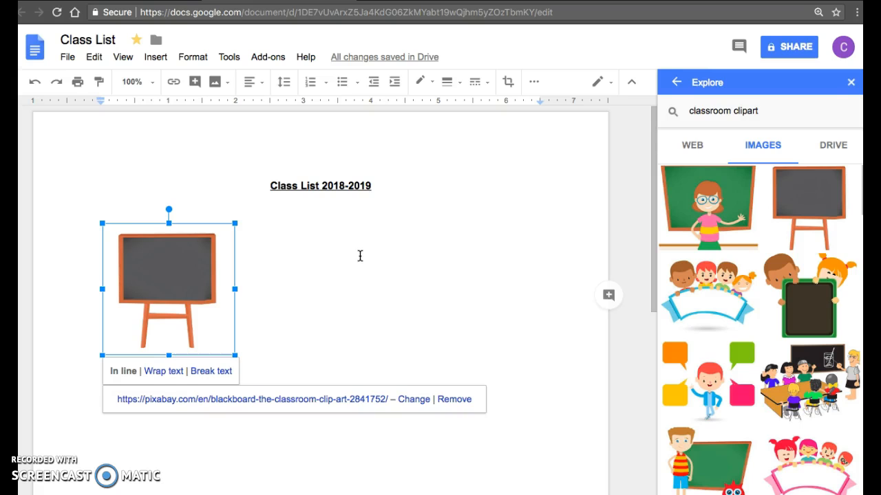
pyautogui.click(336, 258)
pyautogui.click(189, 288)
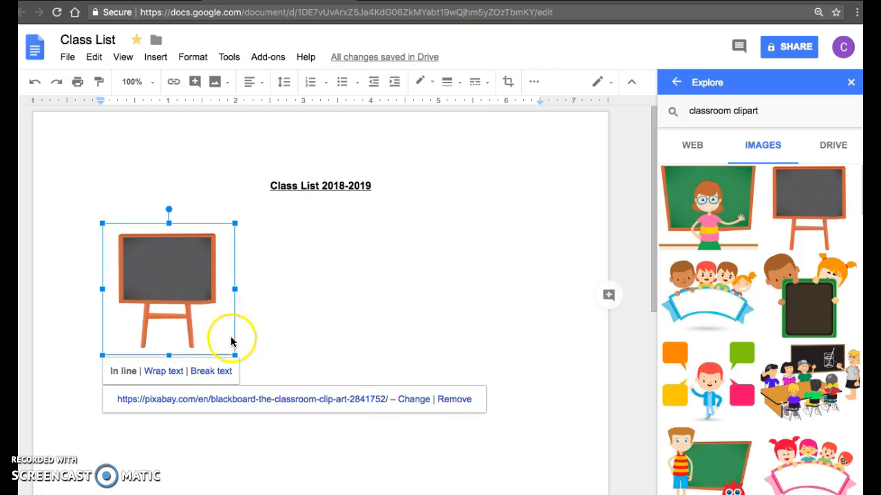
pyautogui.moveTo(235, 355); pyautogui.dragTo(167, 292)
pyautogui.click(238, 278)
# - Check Drive results for classroom clipart, then clear the Explore search text
pyautogui.click(832, 147)
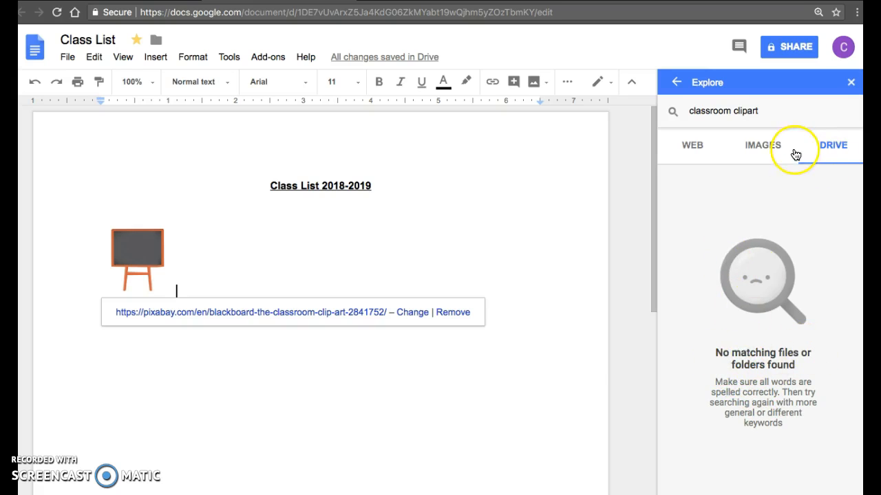
pyautogui.click(768, 110)
pyautogui.press('BackSpace')
# - Clear the old 'classroom clipart' query from the Explore search box
pyautogui.click(699, 292)
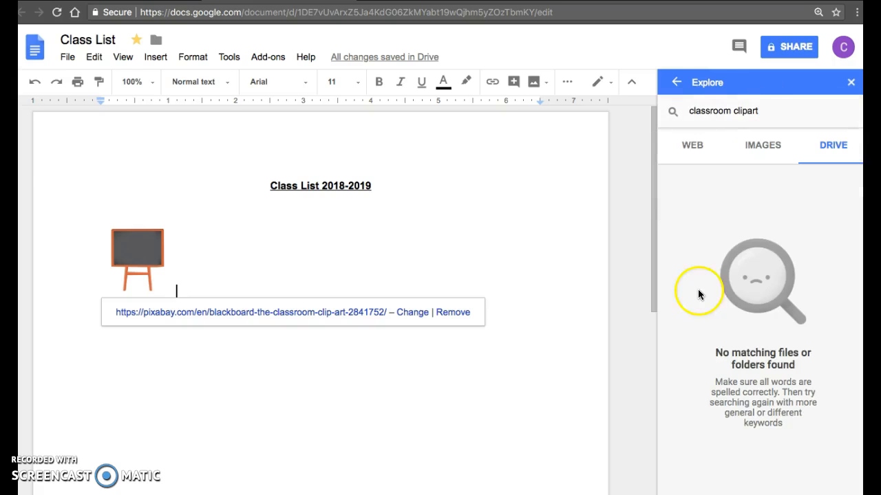
pyautogui.click(703, 109)
pyautogui.press('BackSpace')
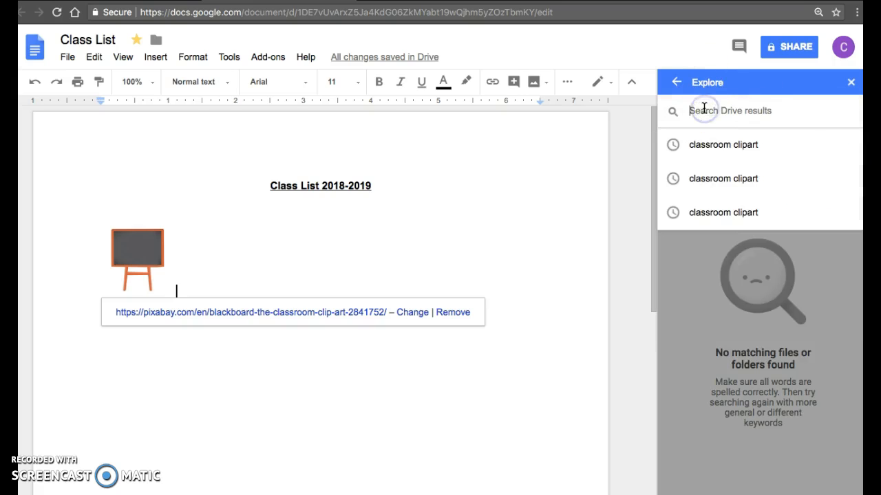
pyautogui.click(670, 114)
pyautogui.click(750, 145)
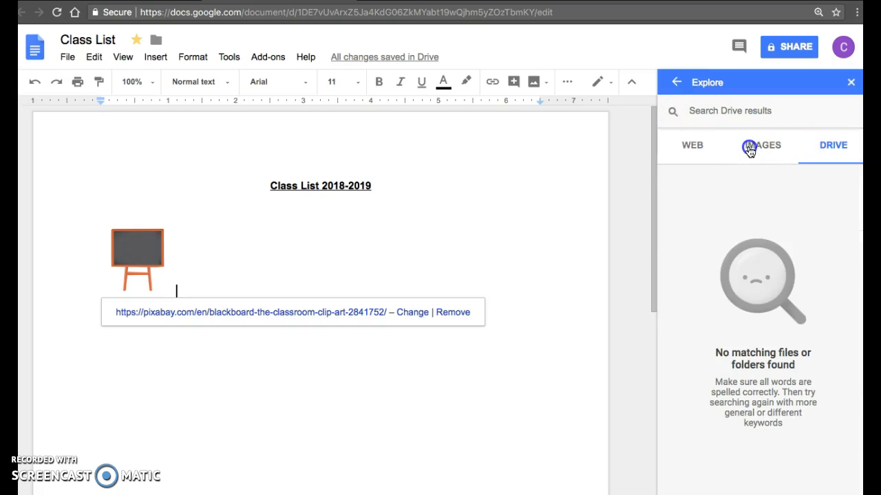
pyautogui.click(700, 147)
pyautogui.click(720, 117)
pyautogui.press('BackSpace')
pyautogui.press('BackSpace')
pyautogui.press('BackSpace')
pyautogui.press('BackSpace')
pyautogui.press('BackSpace')
pyautogui.press('BackSpace')
pyautogui.press('BackSpace')
pyautogui.press('BackSpace')
pyautogui.press('BackSpace')
pyautogui.press('BackSpace')
pyautogui.press('BackSpace')
pyautogui.press('BackSpace')
pyautogui.press('BackSpace')
pyautogui.press('BackSpace')
pyautogui.press('BackSpace')
pyautogui.press('BackSpace')
pyautogui.press('BackSpace')
pyautogui.click(720, 176)
# - Search Explore for 'template for class list', browse Web and Drive results, then close Explore
pyautogui.click(712, 114)
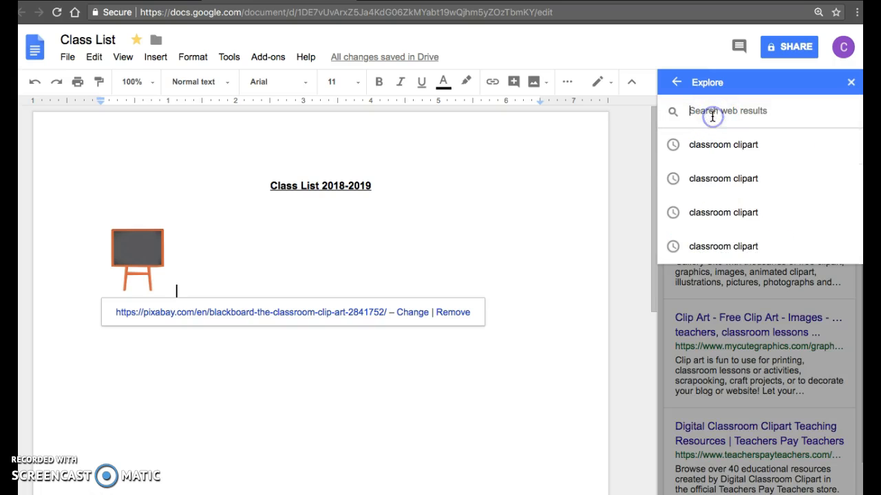
pyautogui.write('template for class list')
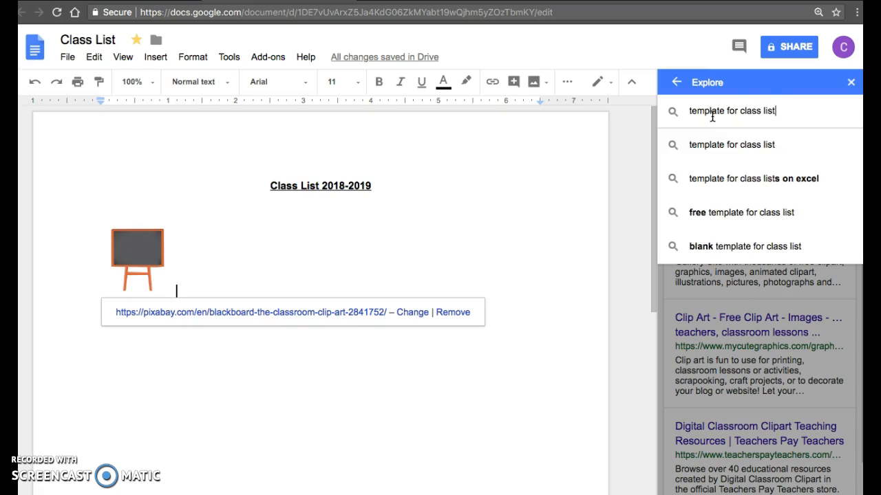
pyautogui.press('Return')
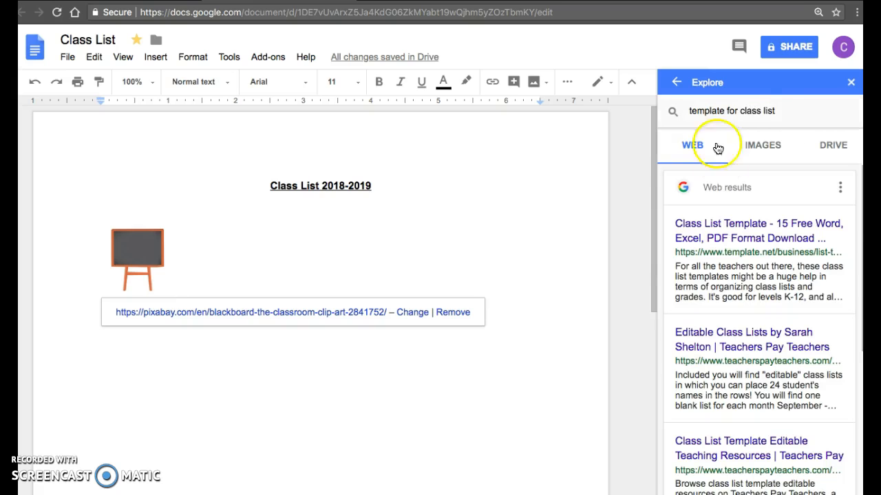
pyautogui.scroll(-4, 736, 342)
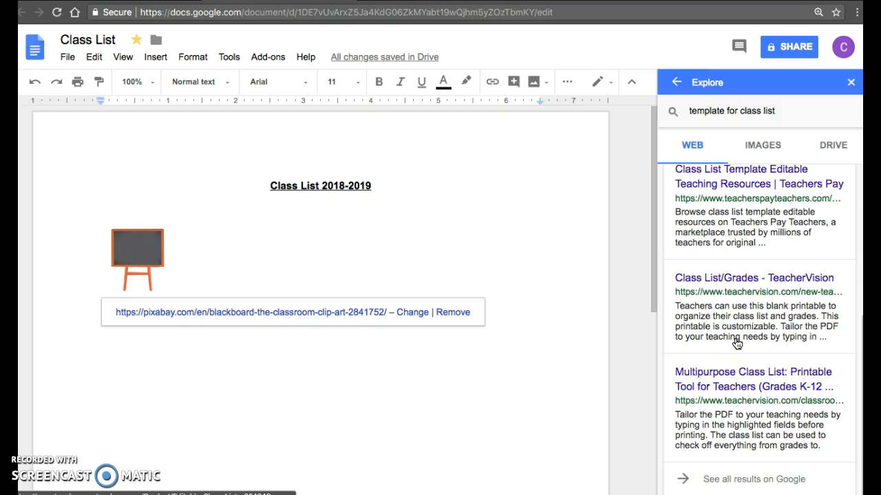
pyautogui.scroll(4, 732, 339)
pyautogui.click(727, 183)
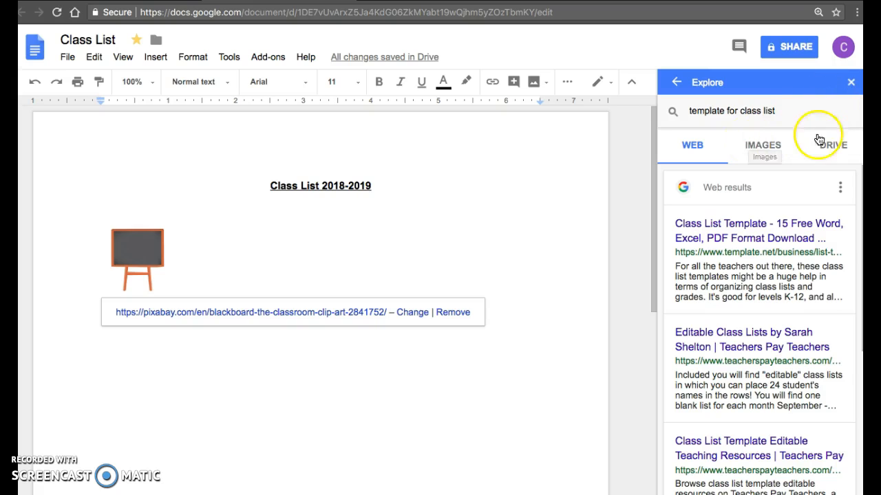
pyautogui.click(589, 202)
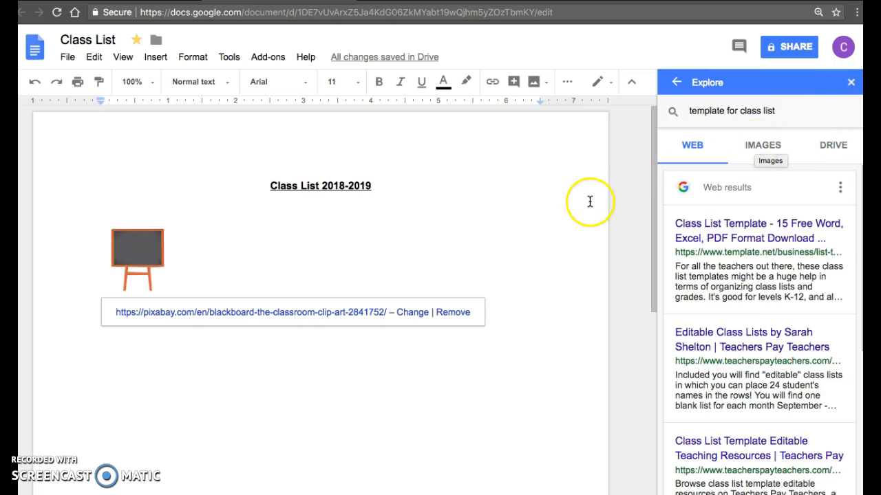
pyautogui.click(766, 146)
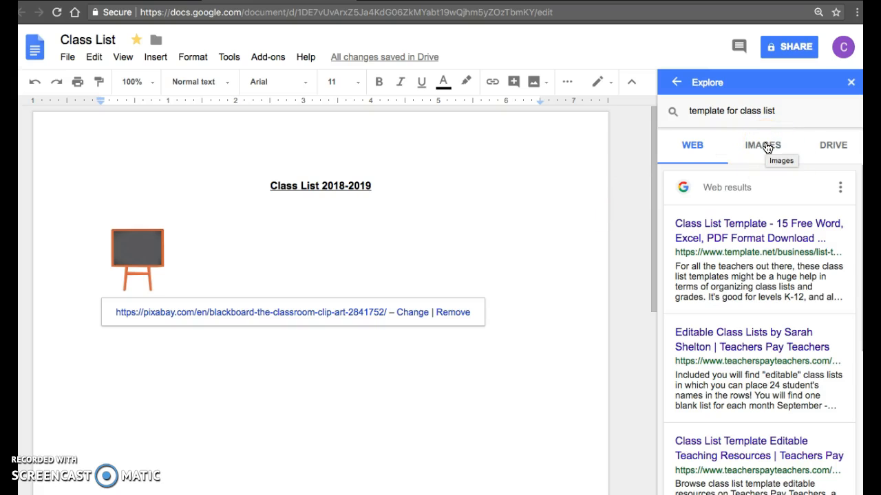
pyautogui.click(827, 150)
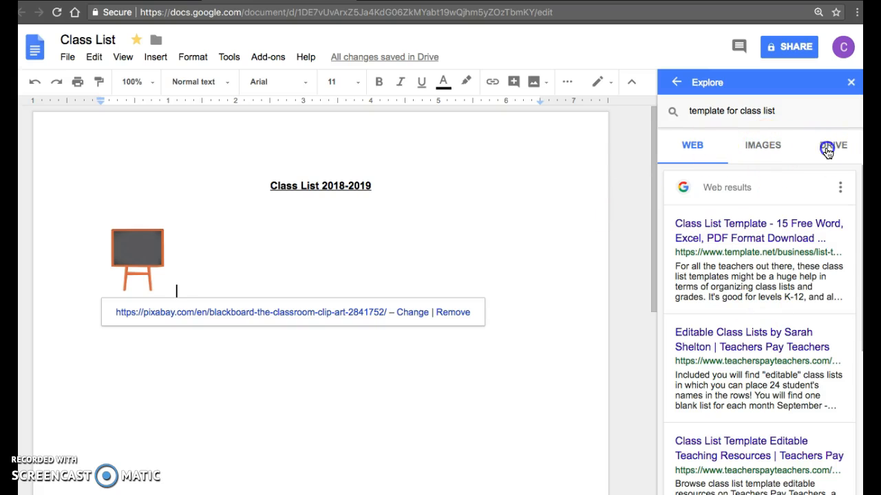
pyautogui.click(695, 150)
pyautogui.click(851, 82)
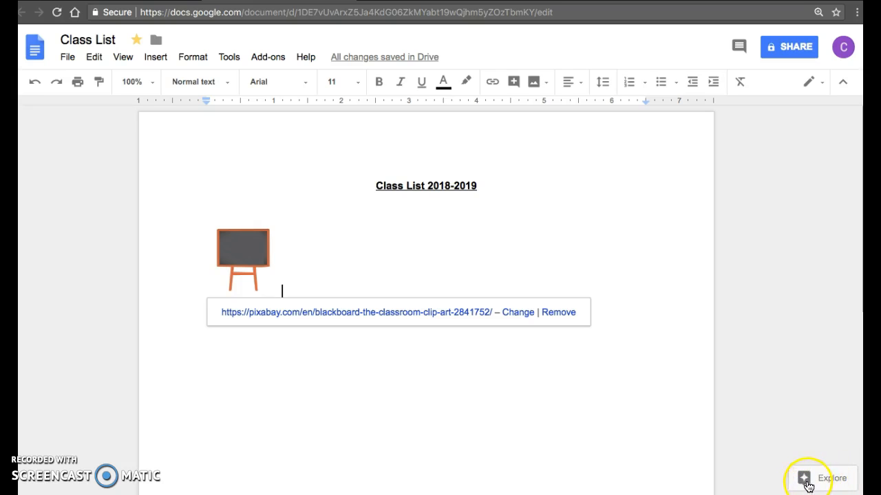
pyautogui.click(810, 485)
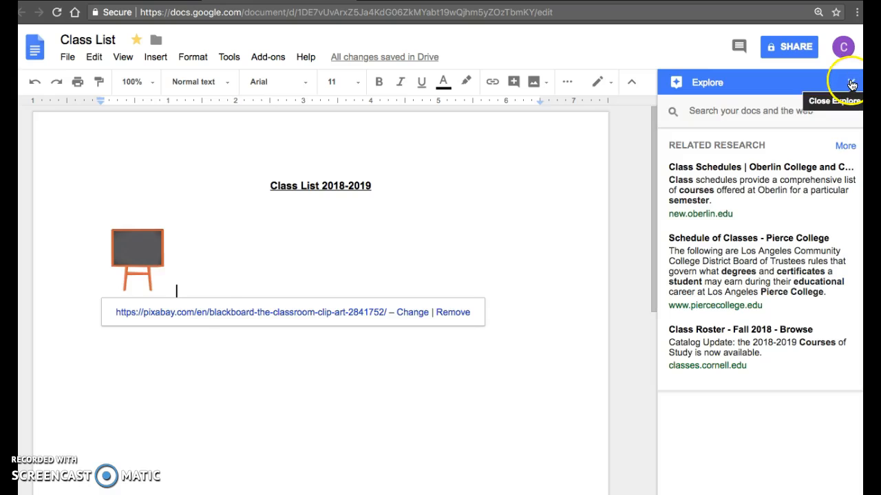
pyautogui.click(851, 82)
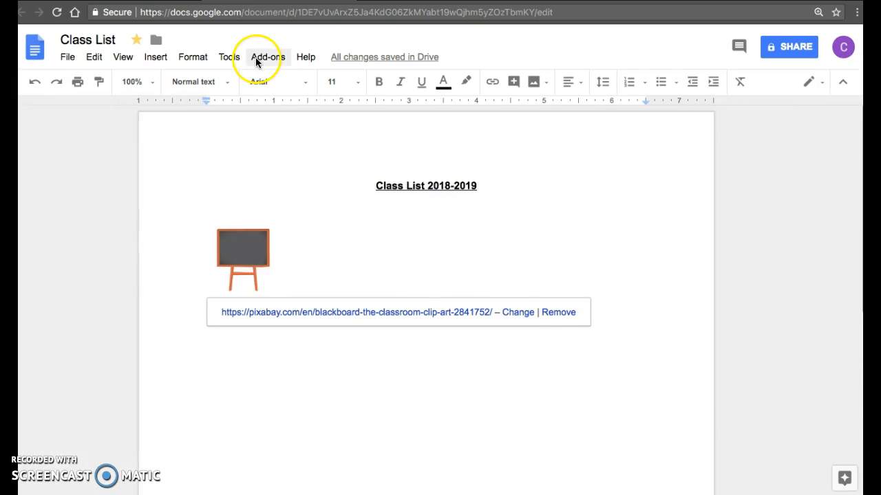
pyautogui.click(228, 57)
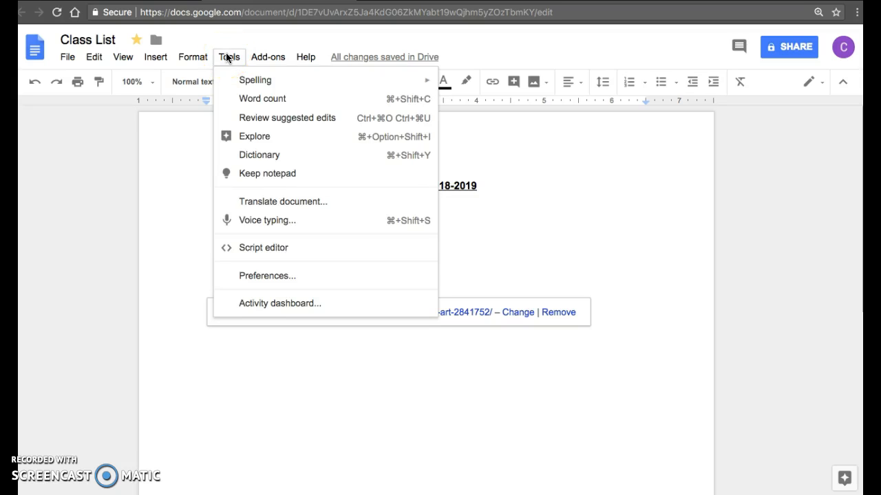
pyautogui.click(234, 74)
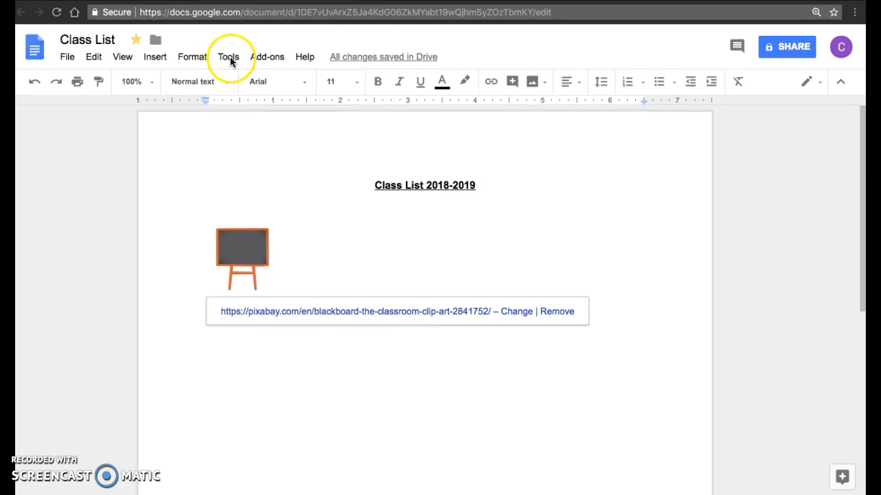
pyautogui.click(229, 57)
pyautogui.click(243, 173)
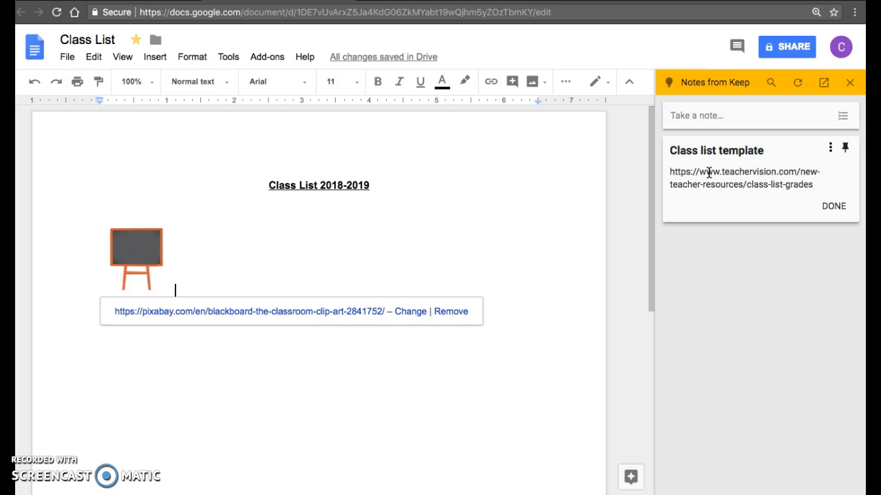
pyautogui.click(852, 82)
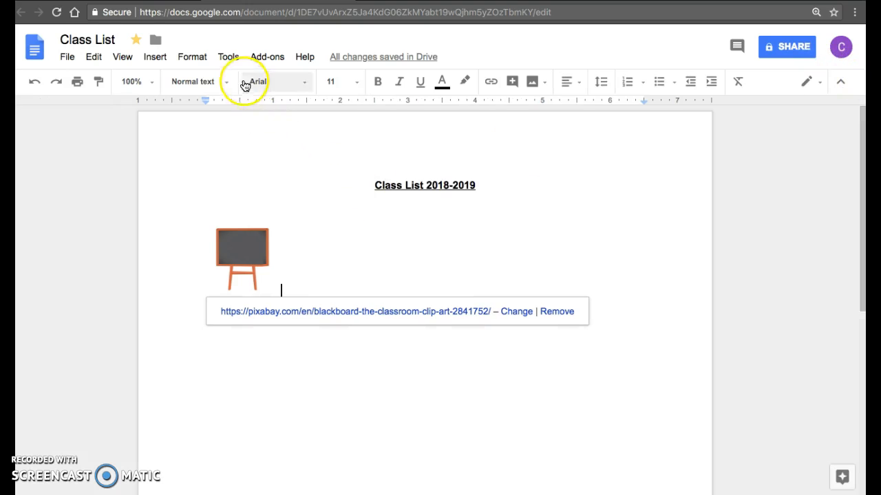
pyautogui.click(227, 58)
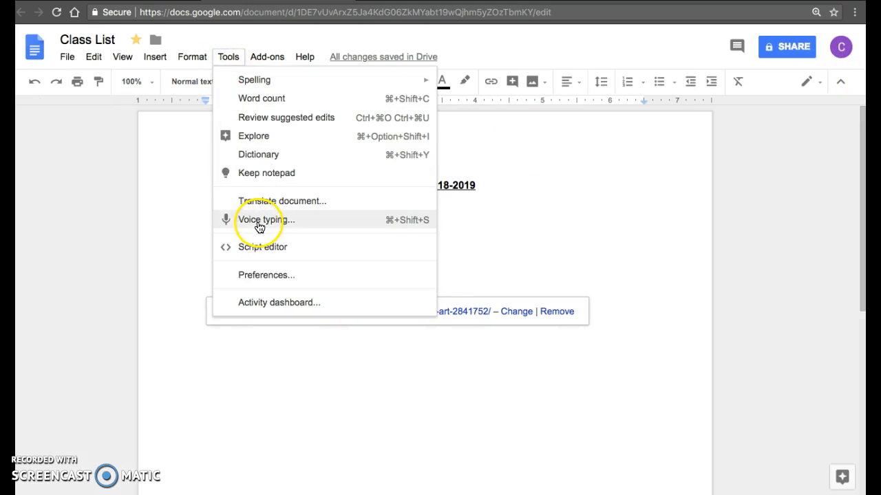
pyautogui.click(260, 220)
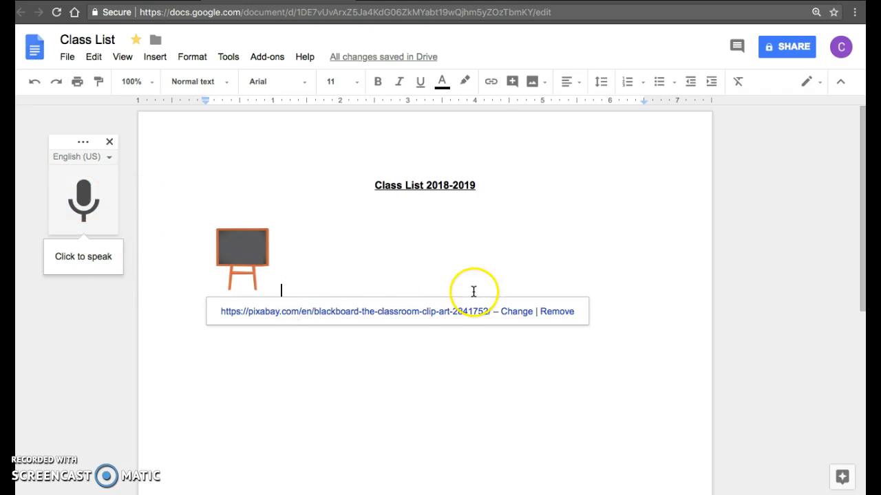
pyautogui.click(109, 141)
pyautogui.click(340, 203)
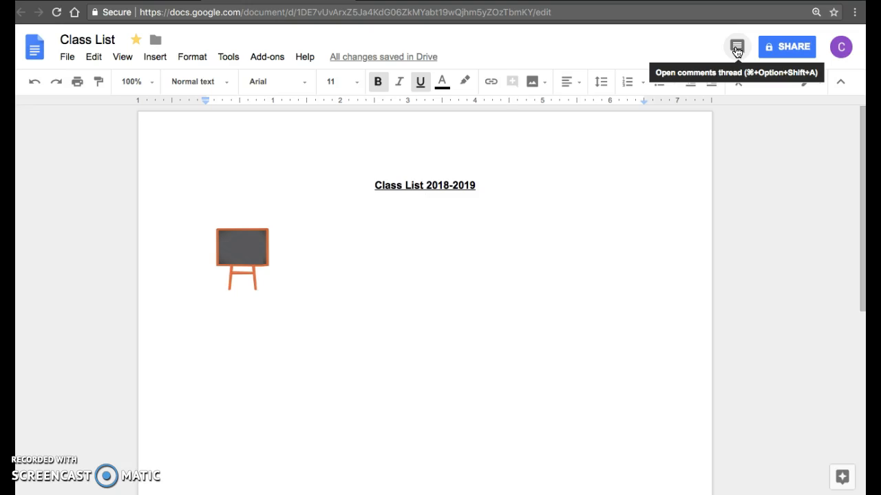
# - Select '2018-2019' in the heading and add the comment 'check in the office for final list'
pyautogui.click(558, 222)
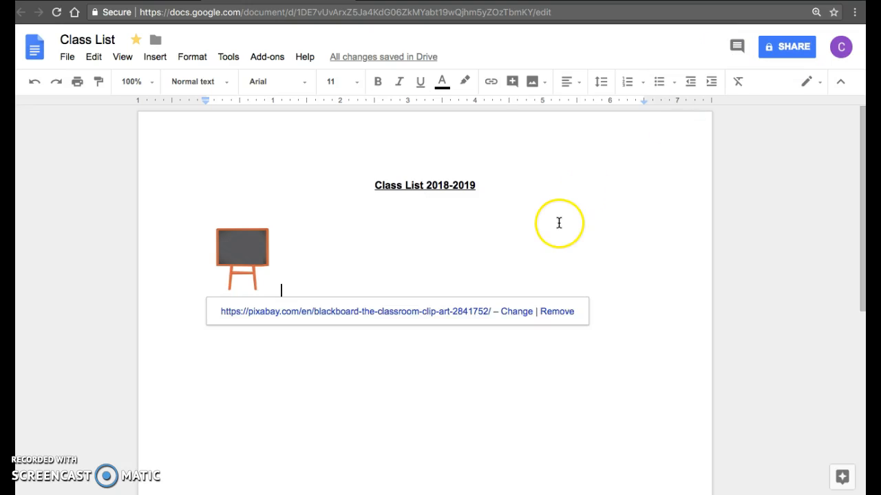
pyautogui.click(491, 185)
pyautogui.moveTo(490, 184); pyautogui.dragTo(444, 191)
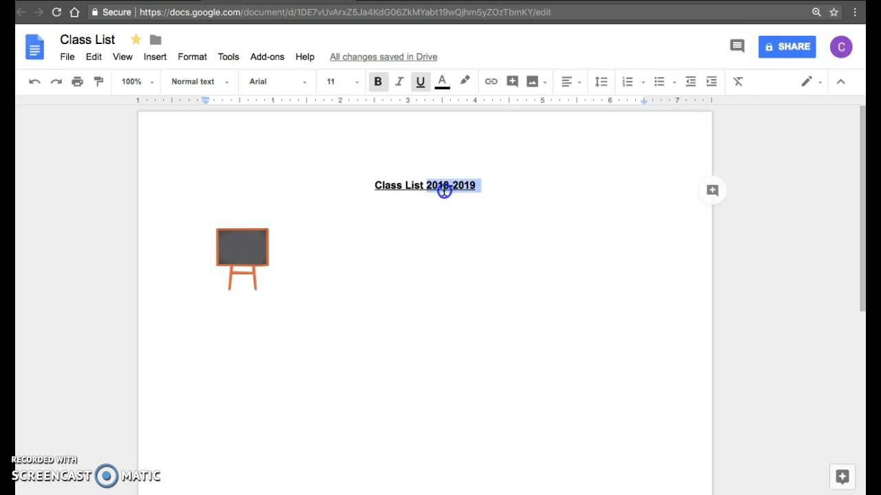
pyautogui.click(712, 190)
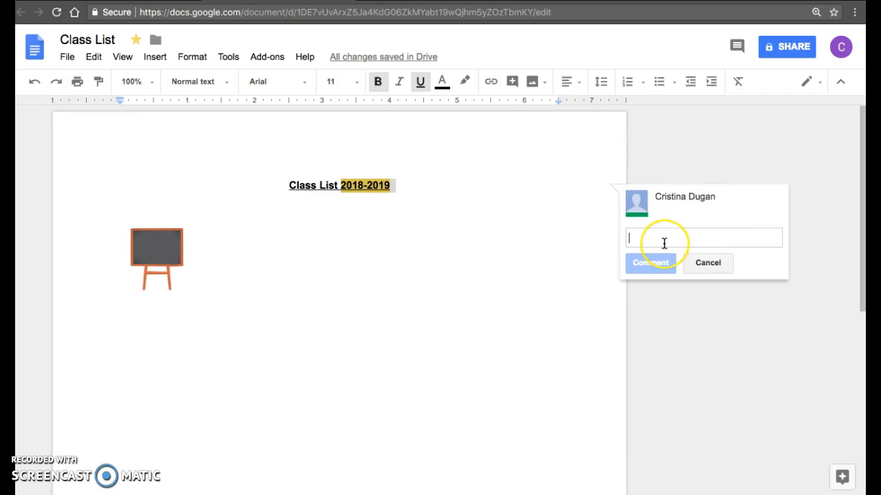
pyautogui.write('c')
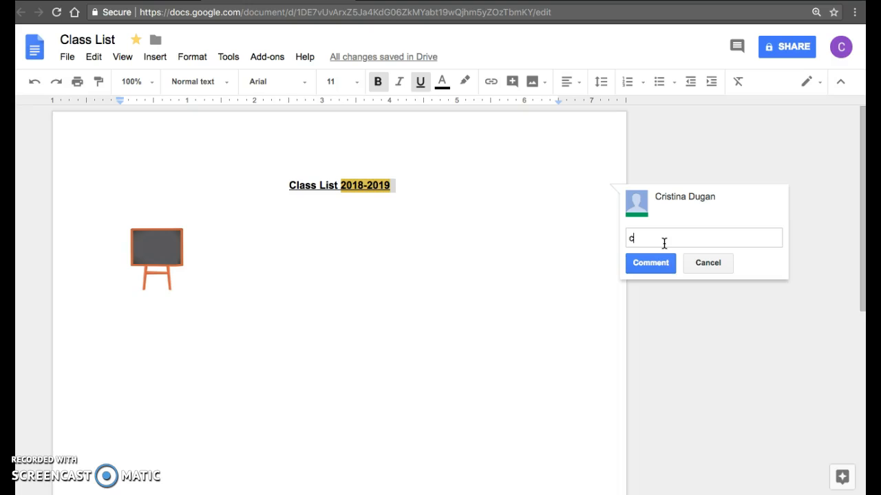
pyautogui.write('heck in the office for in')
pyautogui.press('BackSpace')
pyautogui.press('BackSpace')
pyautogui.press('BackSpace')
pyautogui.write('final list')
pyautogui.click(654, 264)
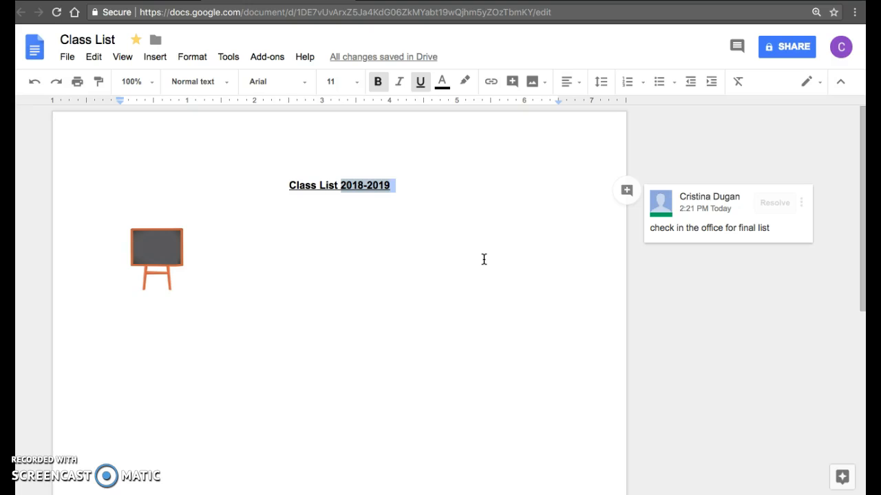
pyautogui.click(321, 332)
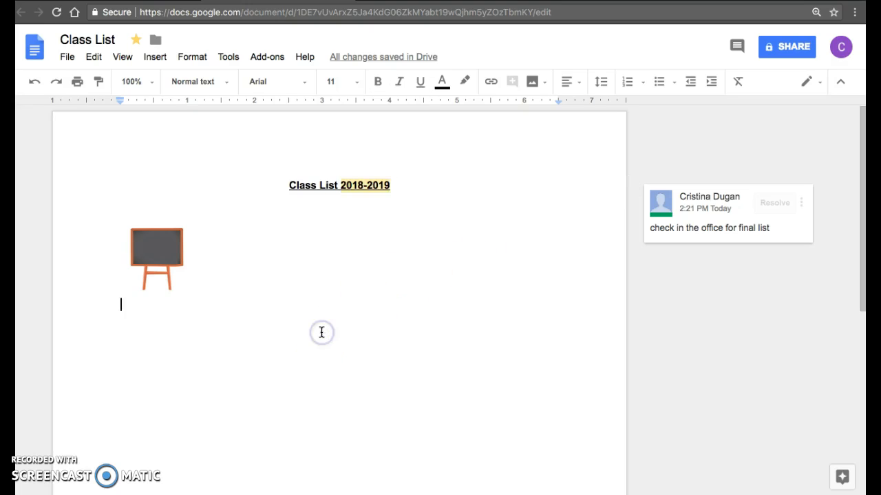
# - Add the line 'Unit 1 Realistic Fiction Reading' below the clipart and select it
pyautogui.press('Return')
pyautogui.write('Un')
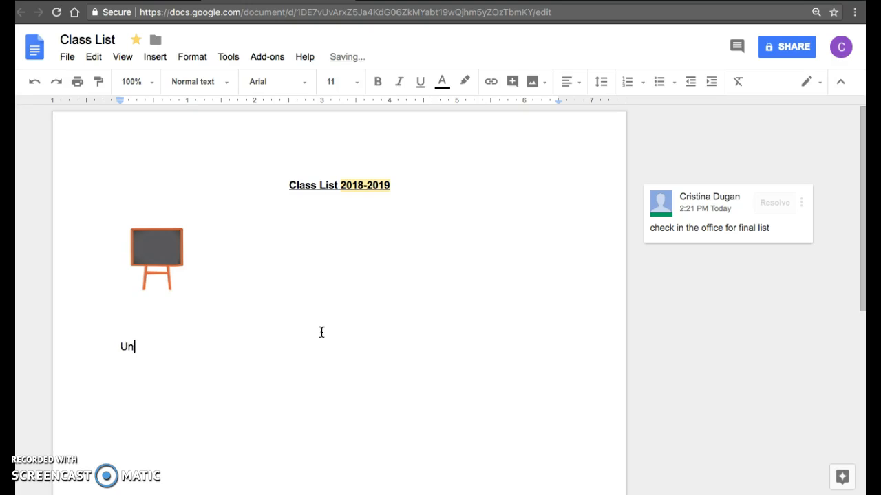
pyautogui.write('it 1 Realistic Fiction Reading')
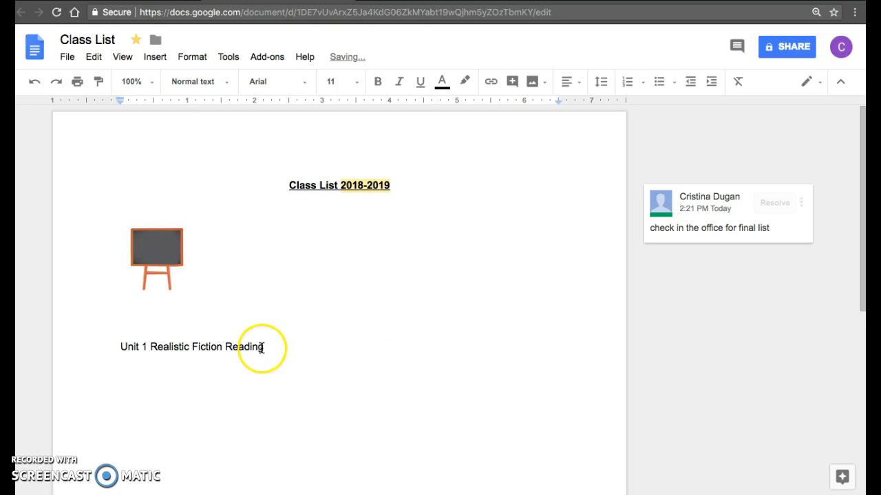
pyautogui.moveTo(261, 348); pyautogui.dragTo(118, 349)
pyautogui.click(250, 350)
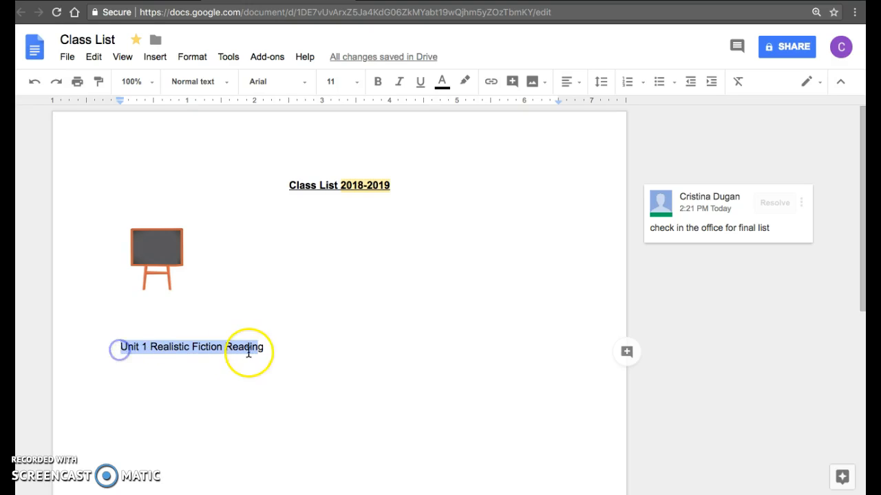
pyautogui.moveTo(271, 352); pyautogui.dragTo(114, 346)
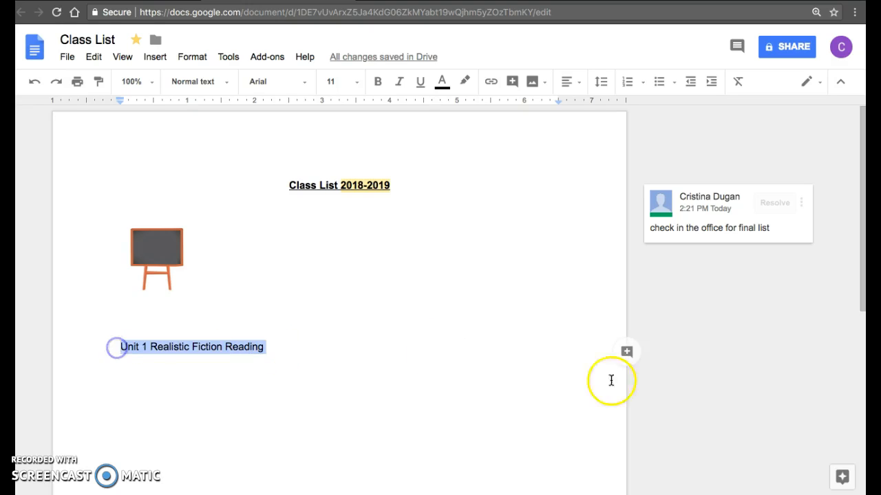
# - Start a comment 'Check for lessons for day 1' on that line, with a +mention of a collaborator
pyautogui.click(626, 353)
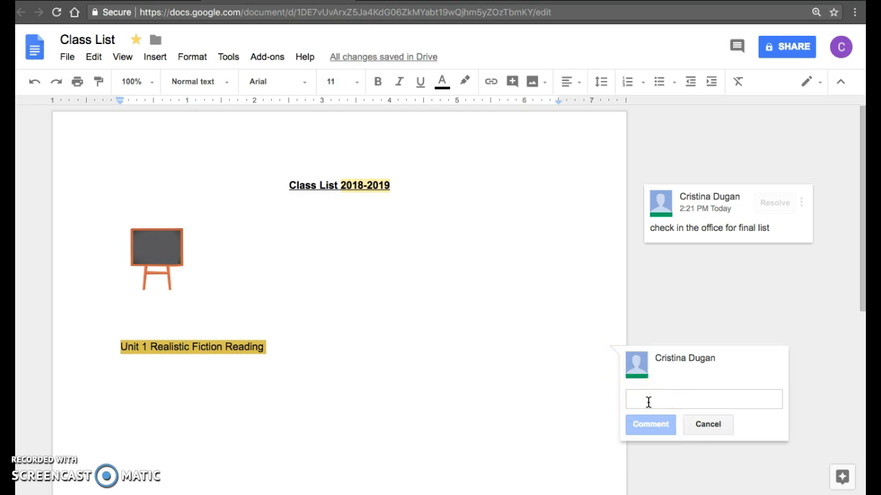
pyautogui.write('Check for ')
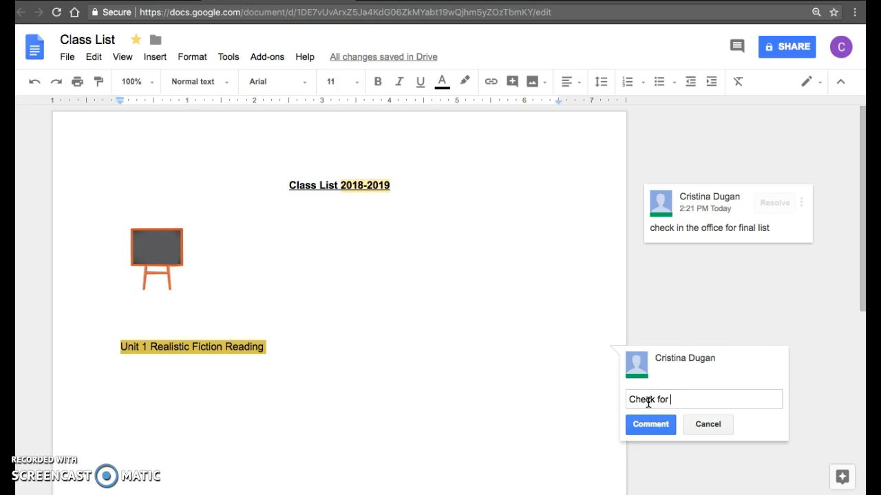
pyautogui.write('lessons for day 1')
pyautogui.click(641, 426)
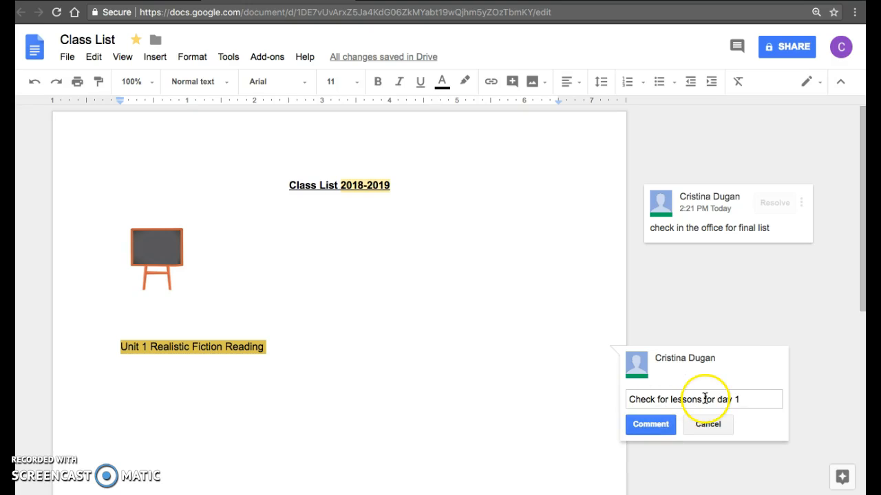
pyautogui.press('Return')
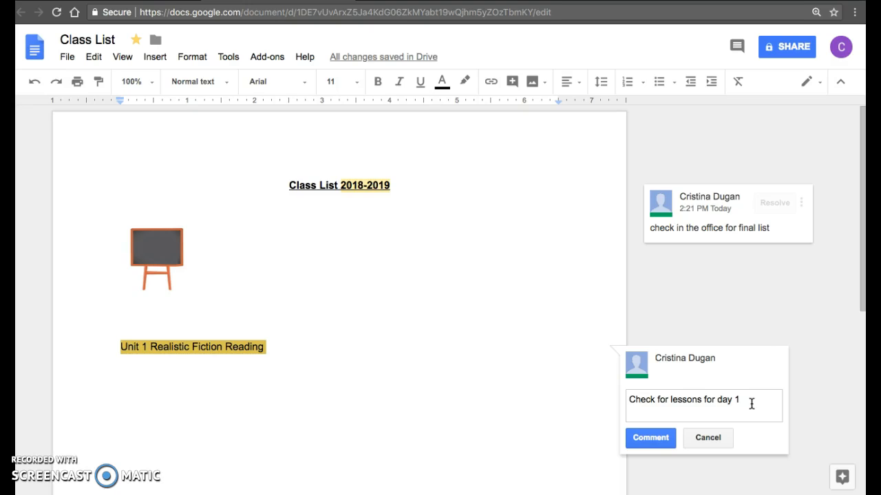
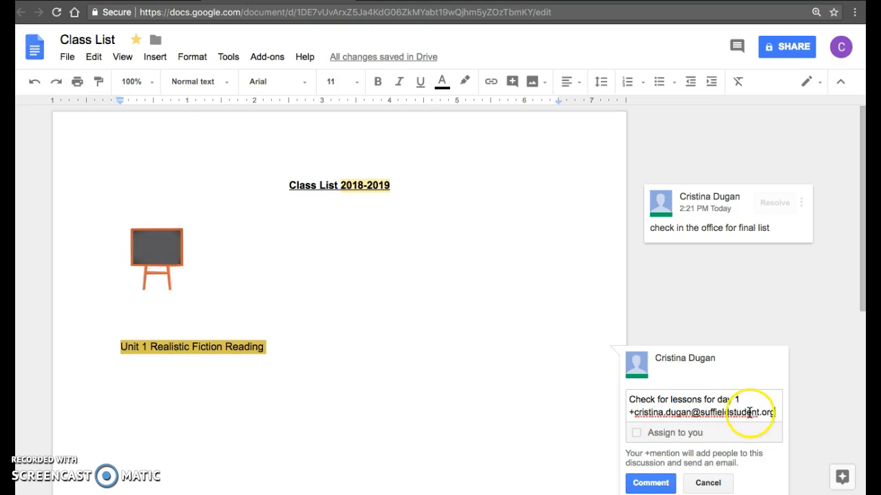
# - Finish the mentioned person's e-mail address, tick Assign, then cancel the draft comment
pyautogui.click(635, 434)
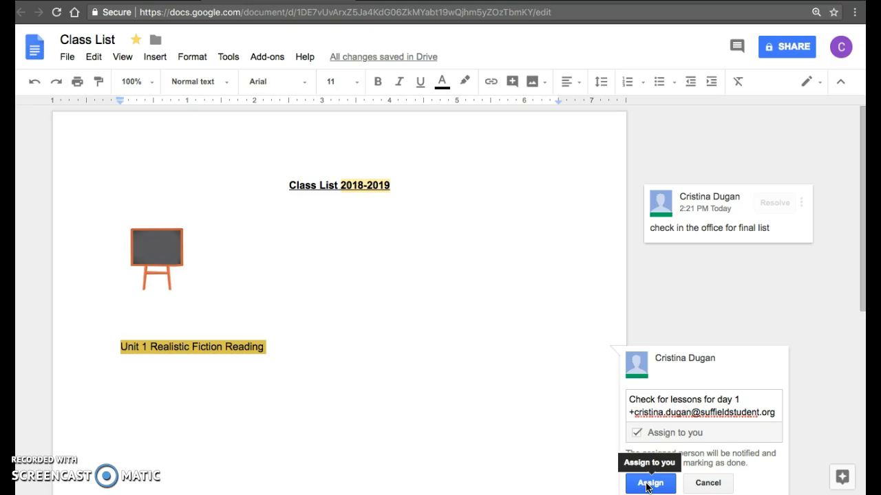
pyautogui.click(708, 483)
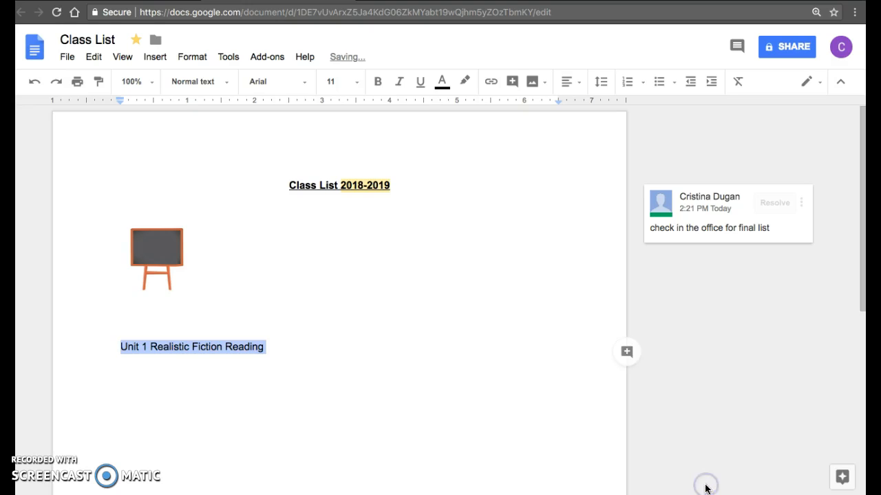
pyautogui.click(228, 58)
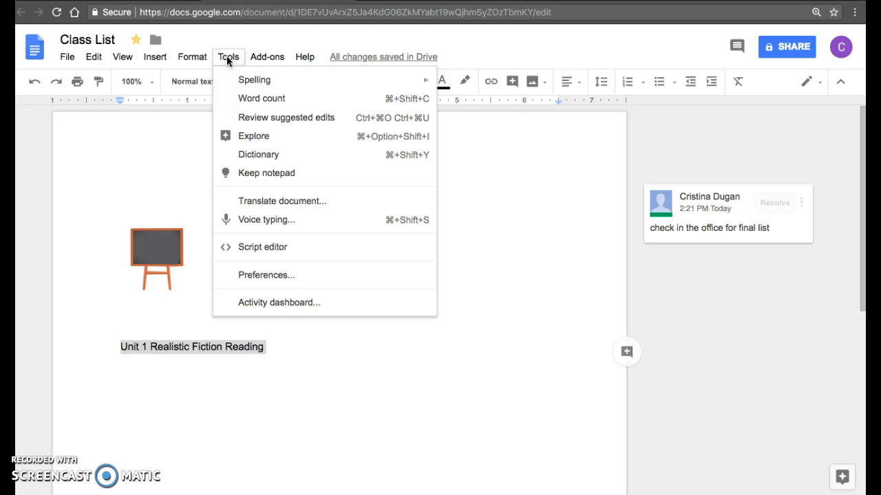
pyautogui.click(261, 60)
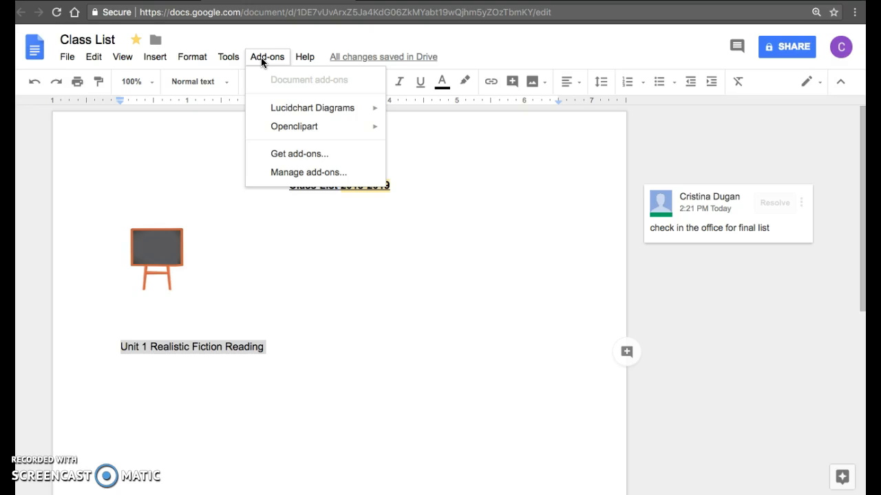
pyautogui.click(312, 274)
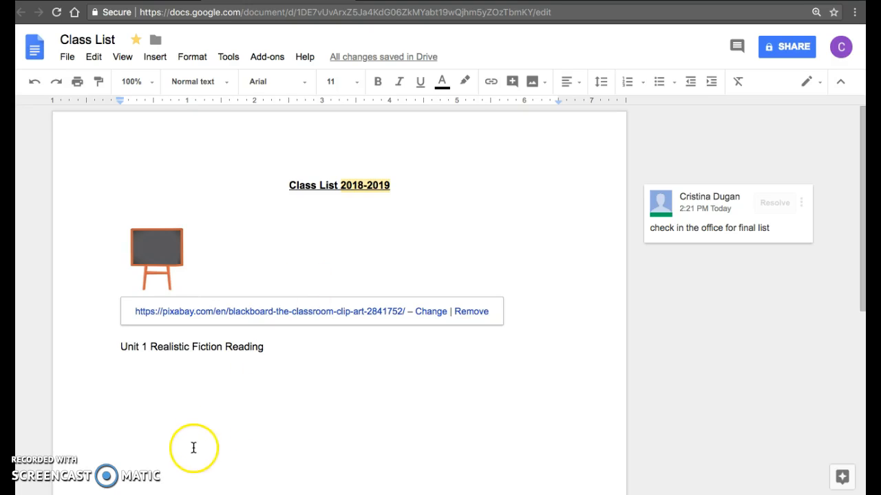